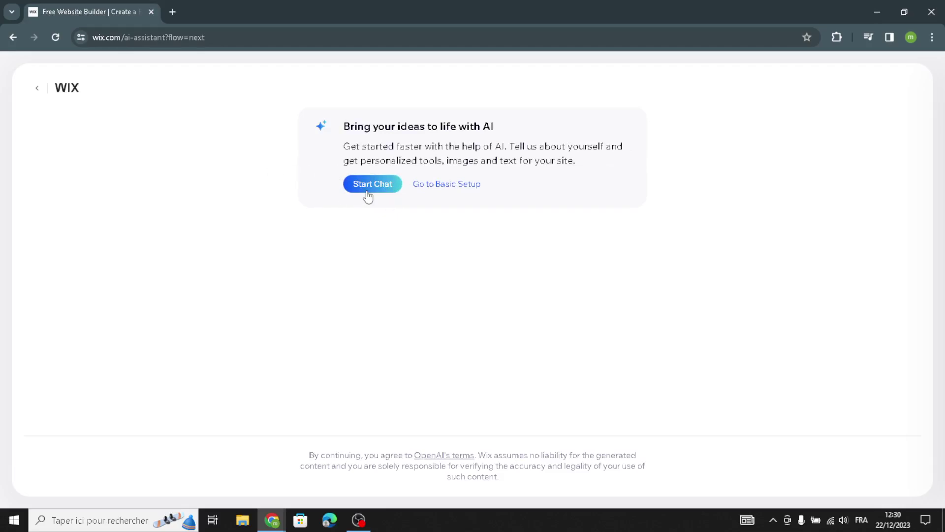
Choose the basic setup instead of the AI chat and set the website type to Wedding Shop
{"action": "left_click", "coordinate": [436, 186]}
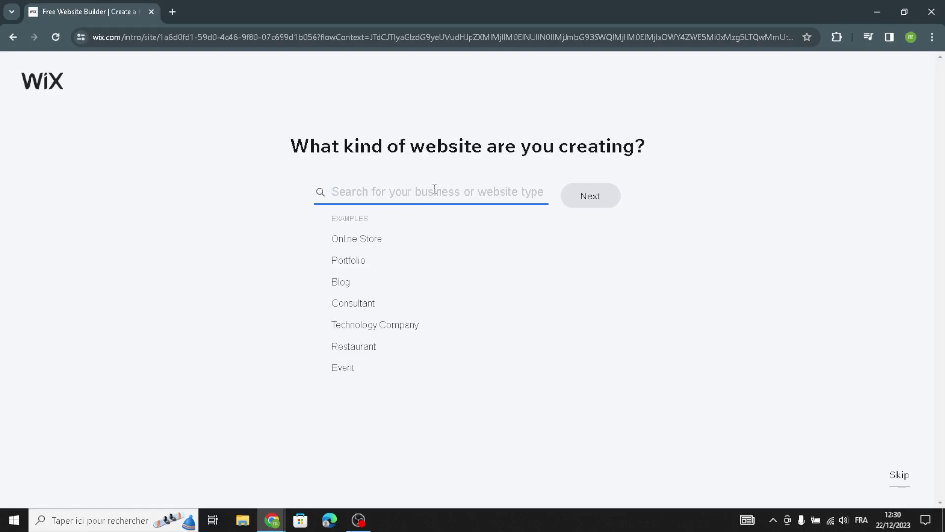
{"action": "type", "text": "wedding"}
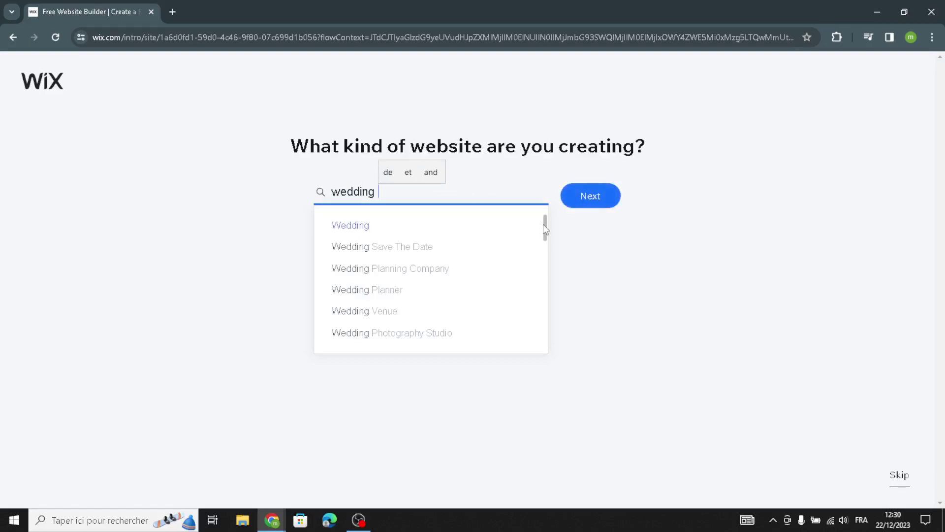
{"action": "scroll", "coordinate": [546, 224], "scroll_direction": "down", "scroll_amount": 1}
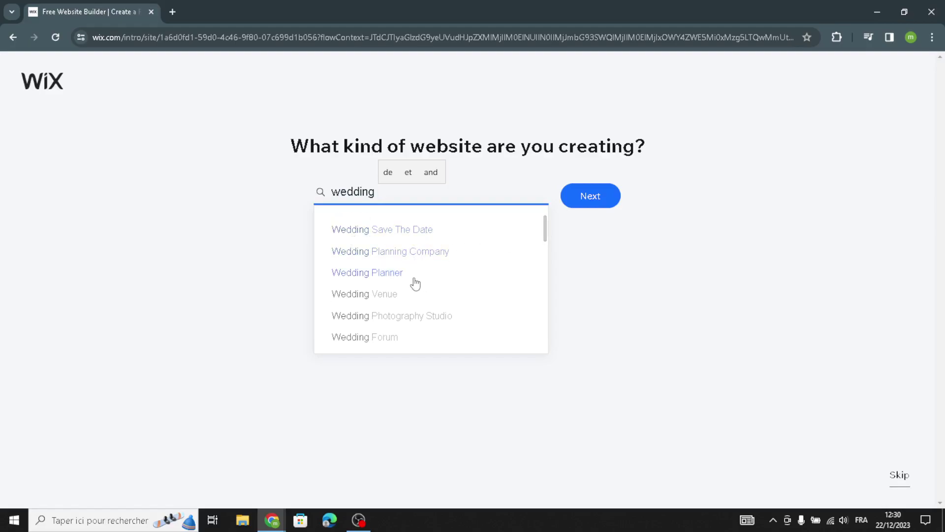
{"action": "scroll", "coordinate": [443, 315], "scroll_direction": "down", "scroll_amount": 5}
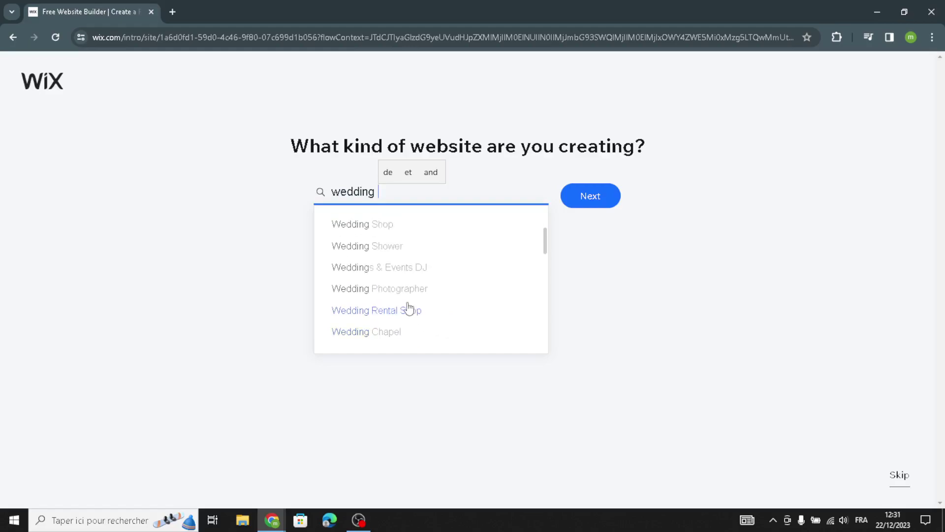
{"action": "left_click", "coordinate": [387, 230]}
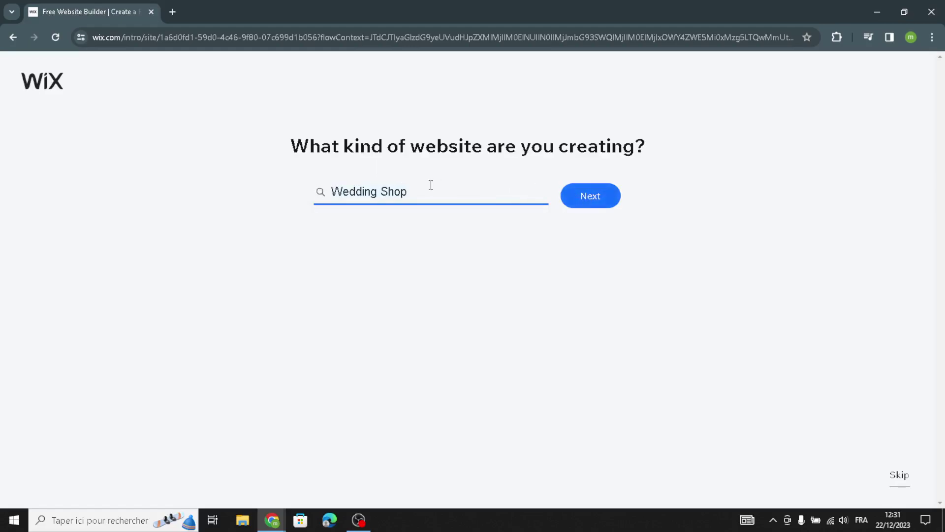
{"action": "left_click", "coordinate": [584, 196]}
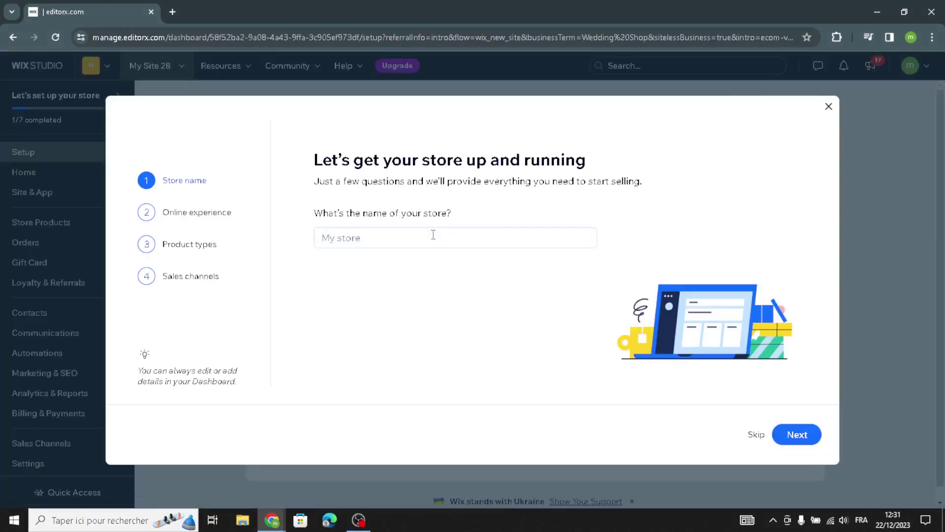
Name the store BlissfulBrideCo and continue the store setup
{"action": "left_click", "coordinate": [348, 241]}
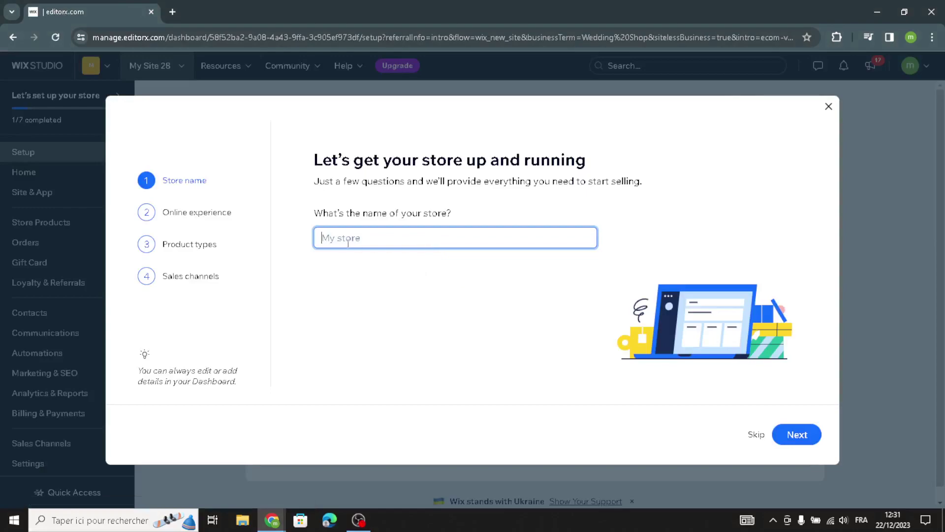
{"action": "left_click", "coordinate": [390, 257]}
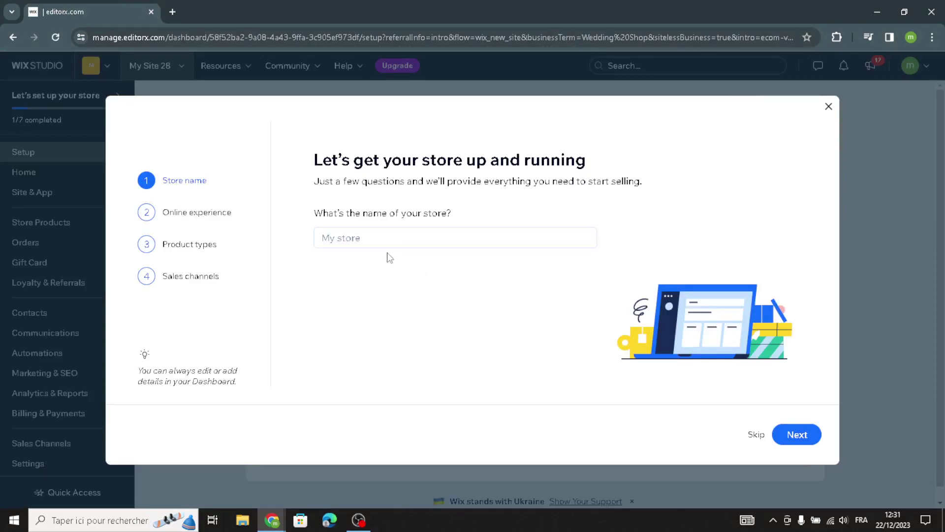
{"action": "left_click", "coordinate": [398, 239]}
{"action": "type", "text": "BlissfulBrideCo"}
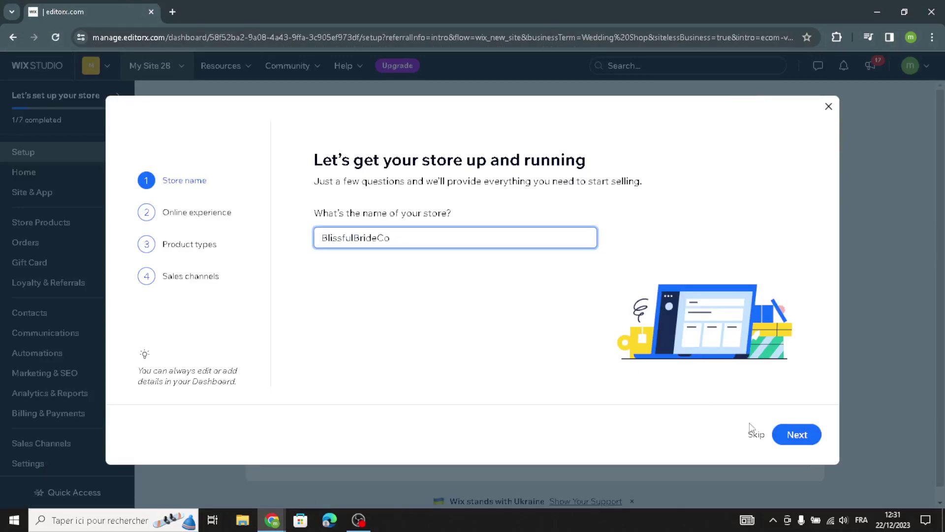
{"action": "left_click", "coordinate": [793, 436]}
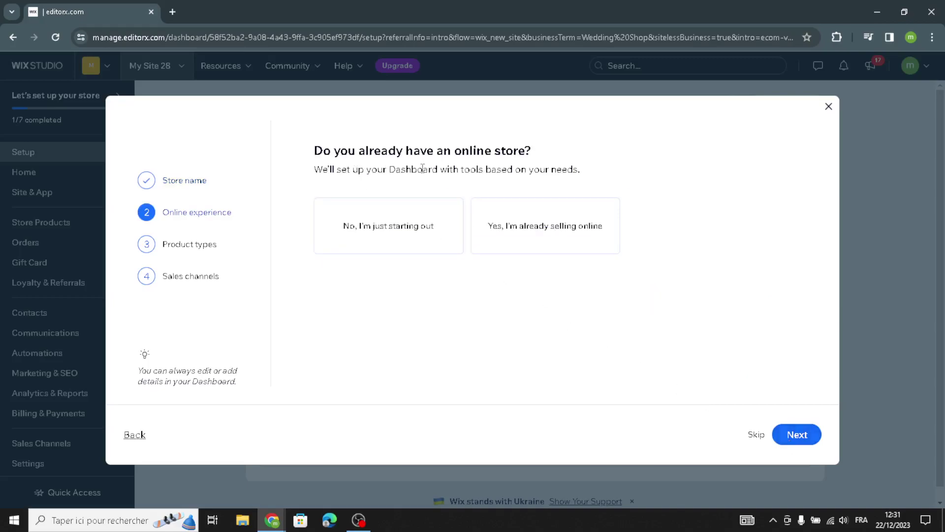
Leave the existing online store question unanswered and choose Physical products as what the store sells
{"action": "left_click", "coordinate": [798, 435]}
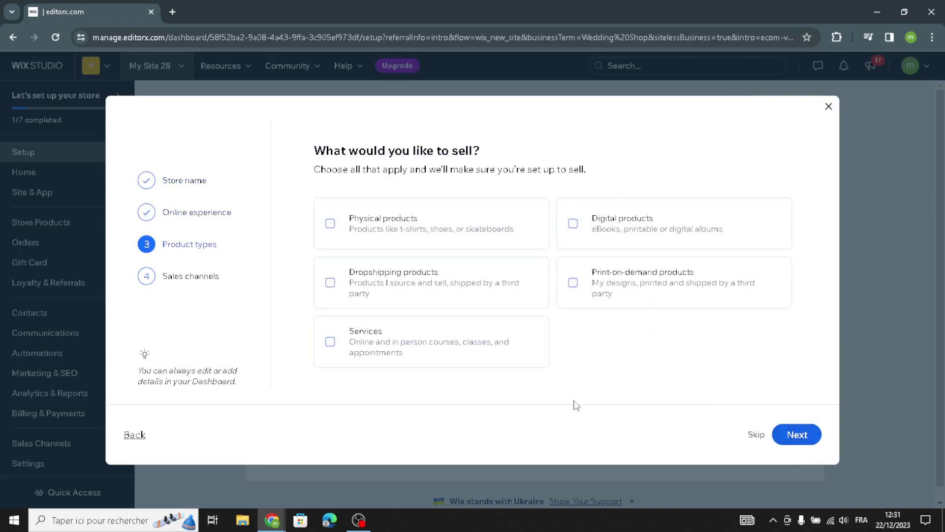
{"action": "left_click", "coordinate": [463, 229]}
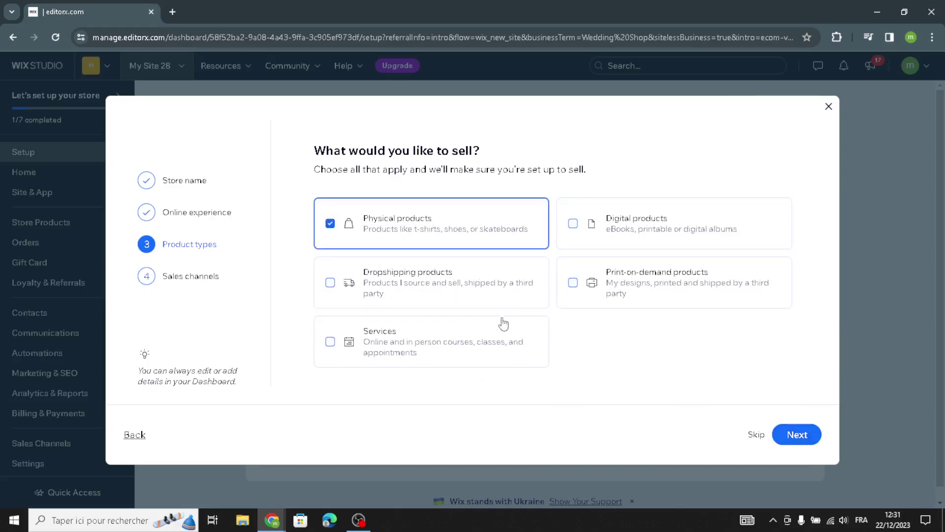
{"action": "left_click", "coordinate": [801, 438]}
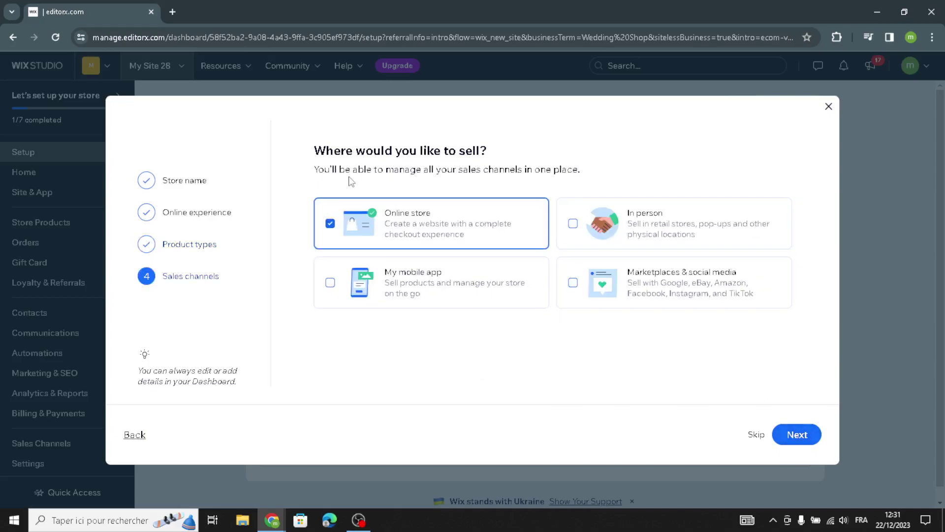
Add My mobile app, In person, and Marketplaces & social media as sales channels and finish the store questionnaire
{"action": "left_click", "coordinate": [380, 286]}
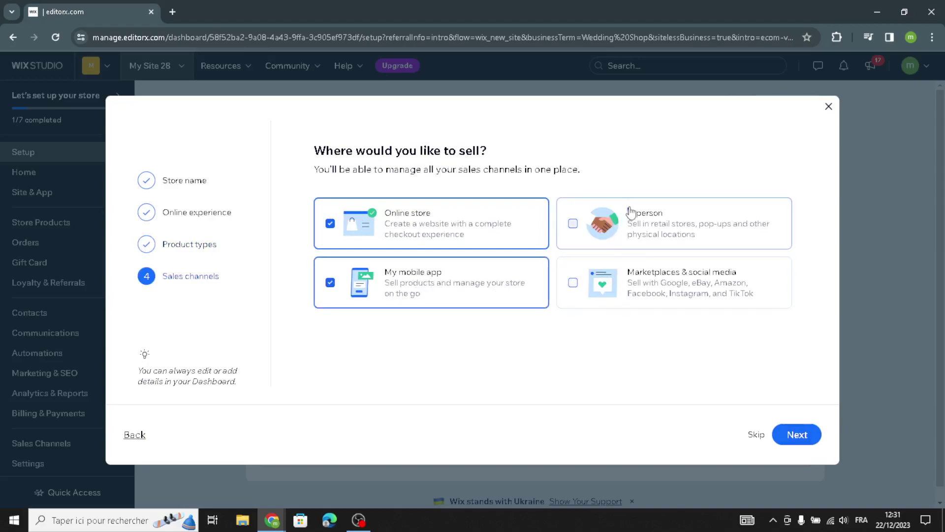
{"action": "left_click", "coordinate": [611, 244]}
{"action": "left_click", "coordinate": [634, 292]}
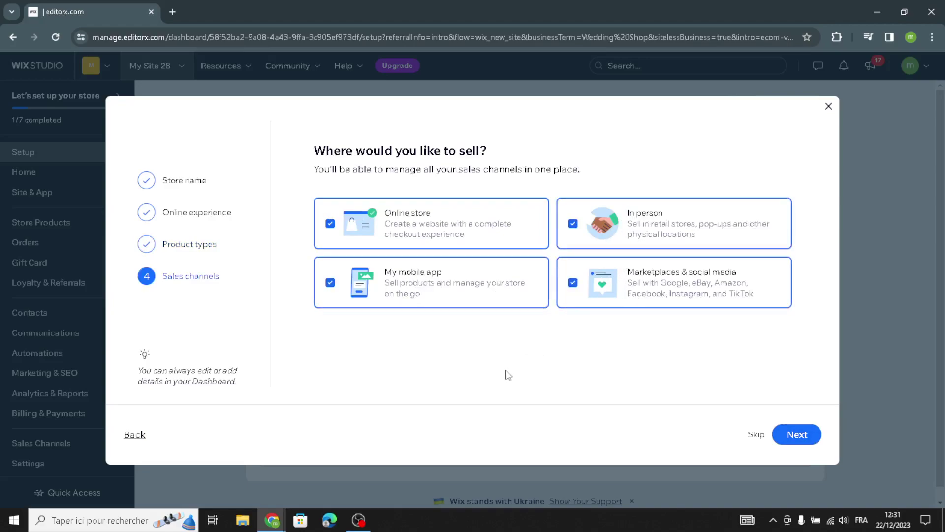
{"action": "left_click", "coordinate": [797, 435]}
{"action": "left_click", "coordinate": [483, 285]}
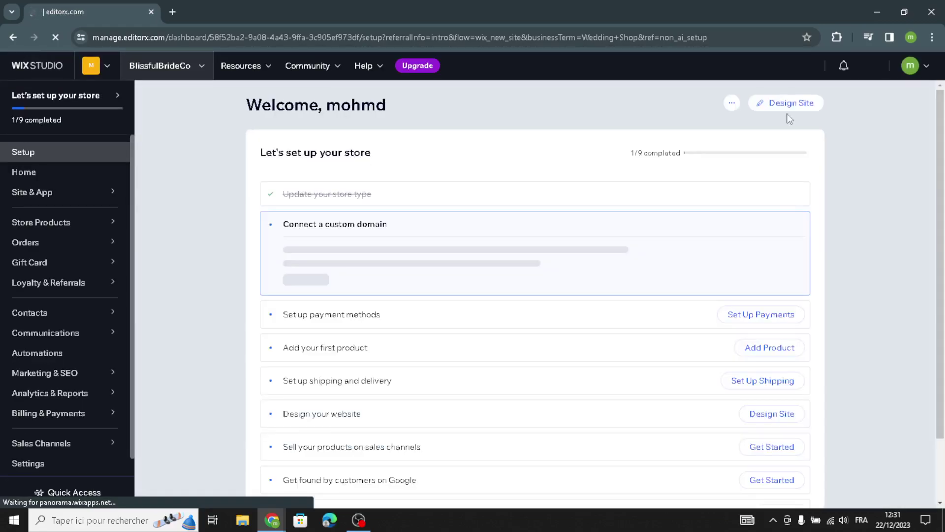
Start the site design by letting Wix create the site and accept the business info as filled in
{"action": "left_click", "coordinate": [772, 105]}
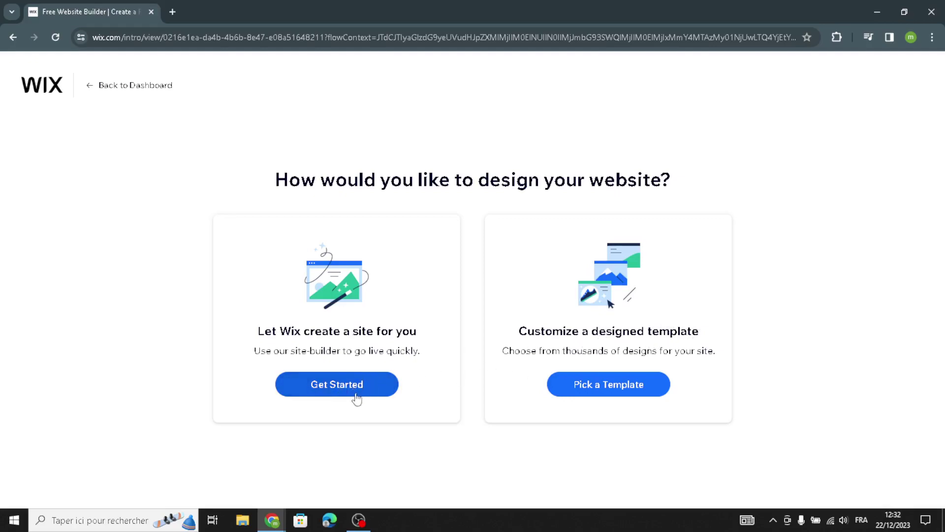
{"action": "left_click", "coordinate": [379, 394]}
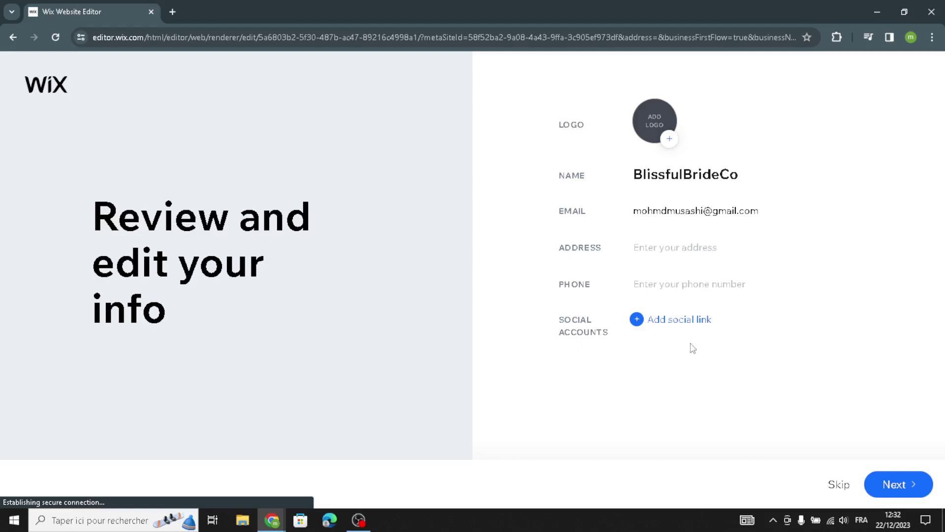
{"action": "left_click", "coordinate": [897, 484]}
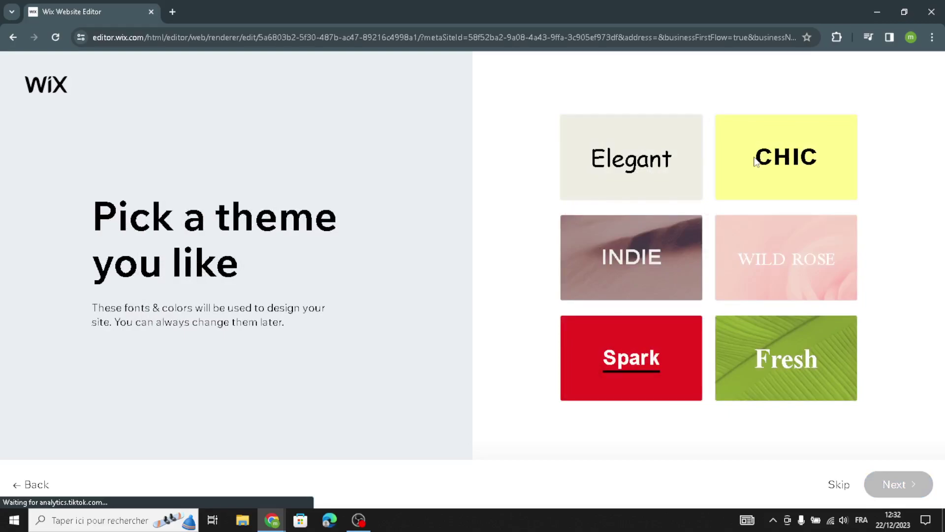
Apply the Elegant theme and choose the third homepage design for the site
{"action": "left_click", "coordinate": [647, 194]}
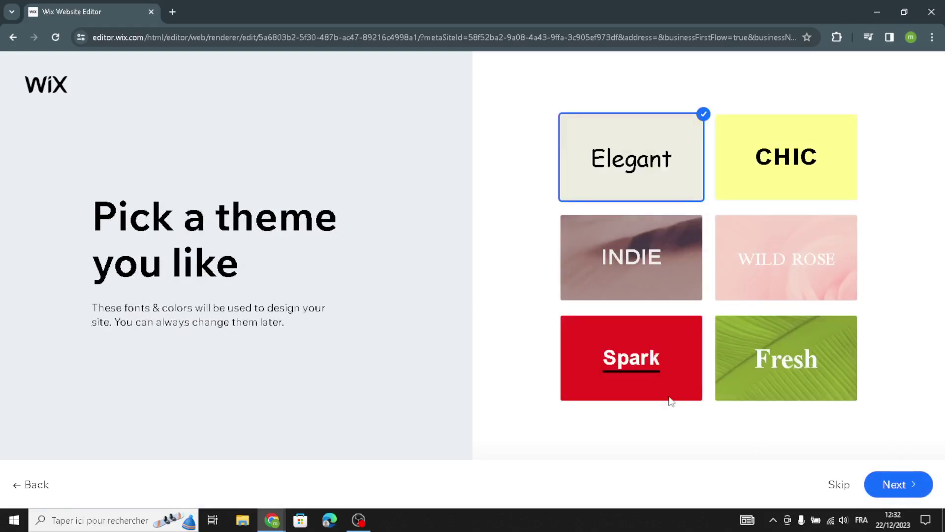
{"action": "left_click", "coordinate": [902, 485]}
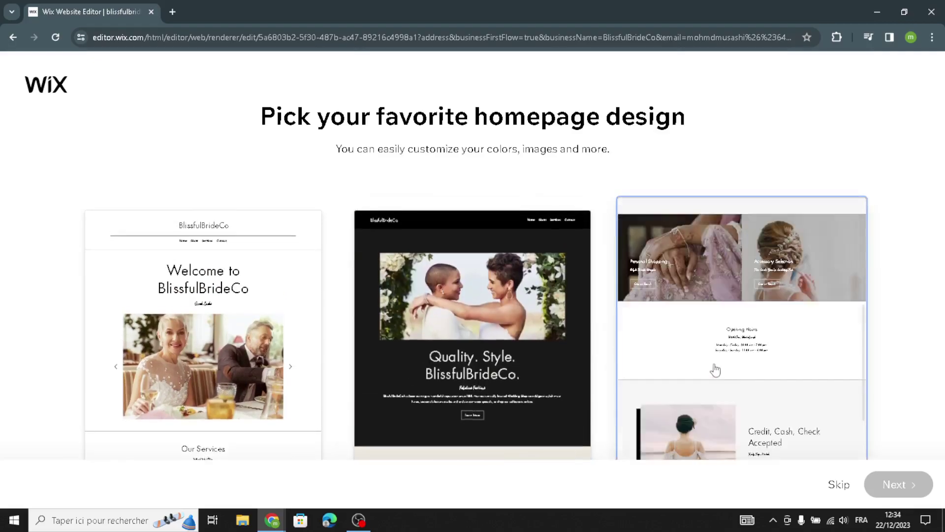
{"action": "left_click", "coordinate": [738, 427]}
{"action": "left_click", "coordinate": [920, 491]}
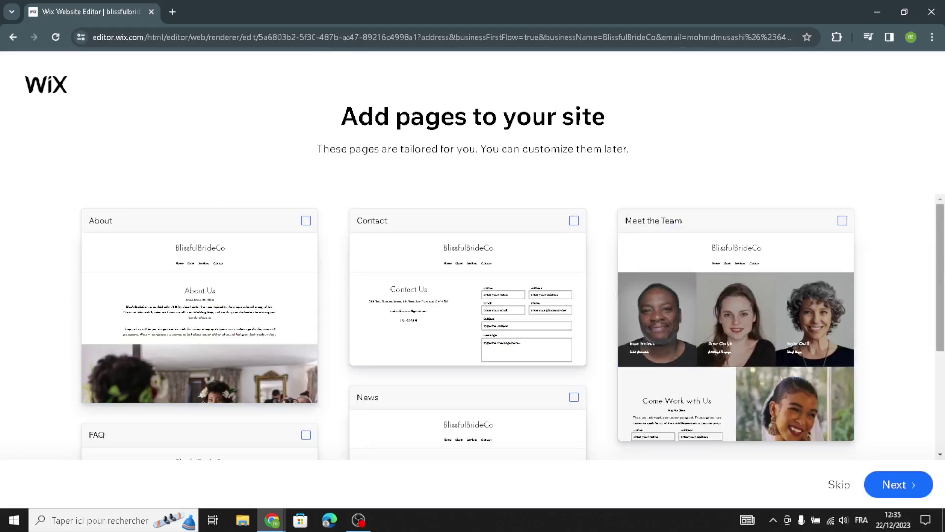
Complete the site creation without selecting any extra pages and open the site in the editor
{"action": "left_click", "coordinate": [889, 490]}
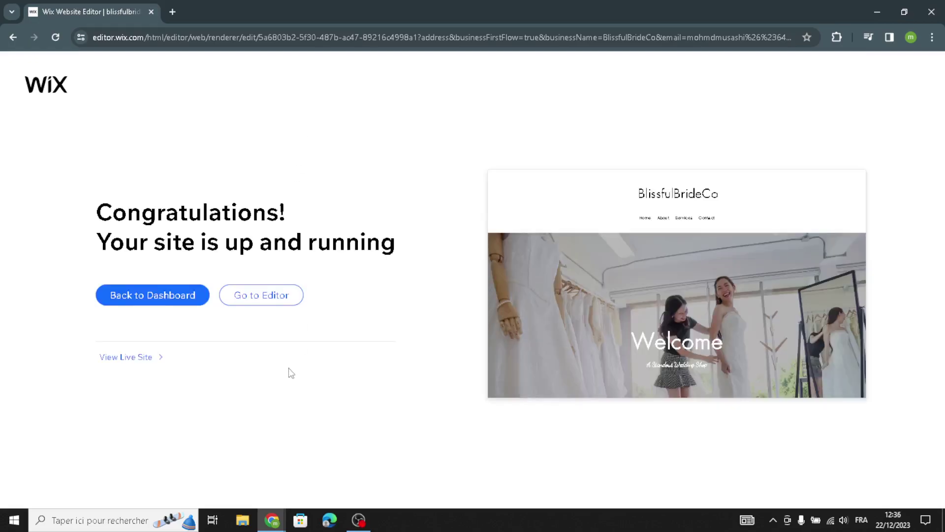
{"action": "left_click", "coordinate": [285, 299]}
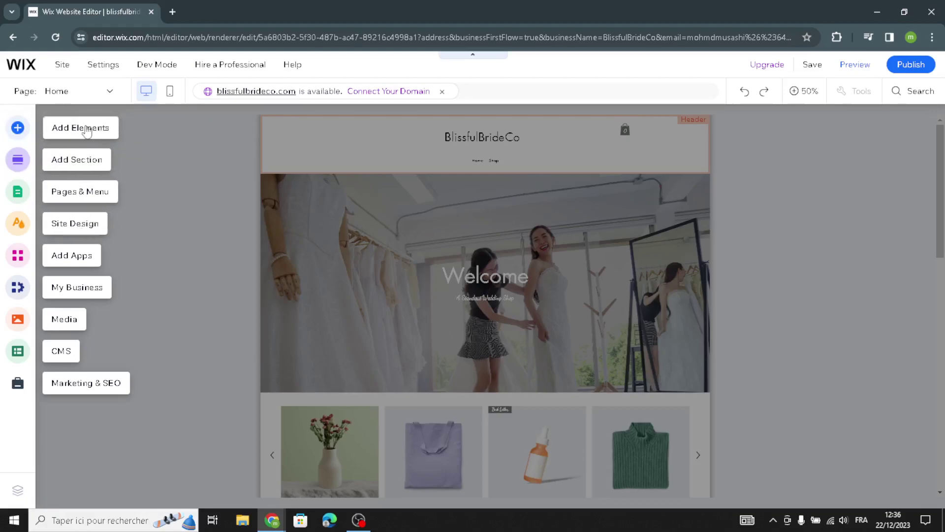
{"action": "left_click", "coordinate": [129, 134]}
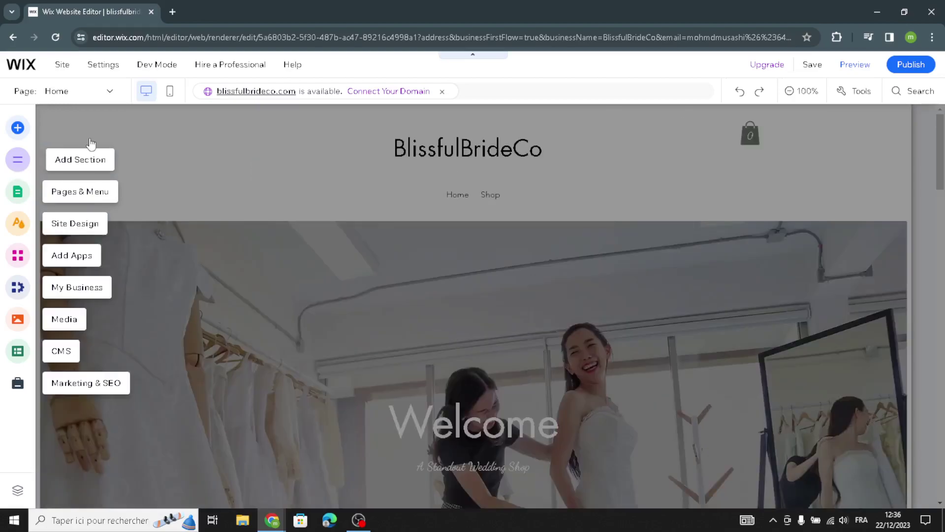
Browse the text elements, including titles, paragraphs and text masks, and the image options that can be added to the page
{"action": "left_click", "coordinate": [79, 144]}
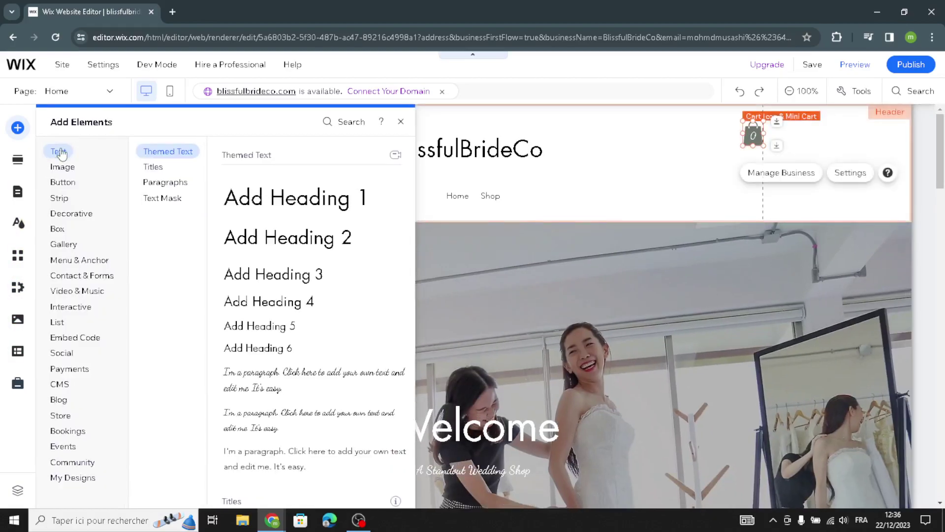
{"action": "left_click", "coordinate": [159, 166]}
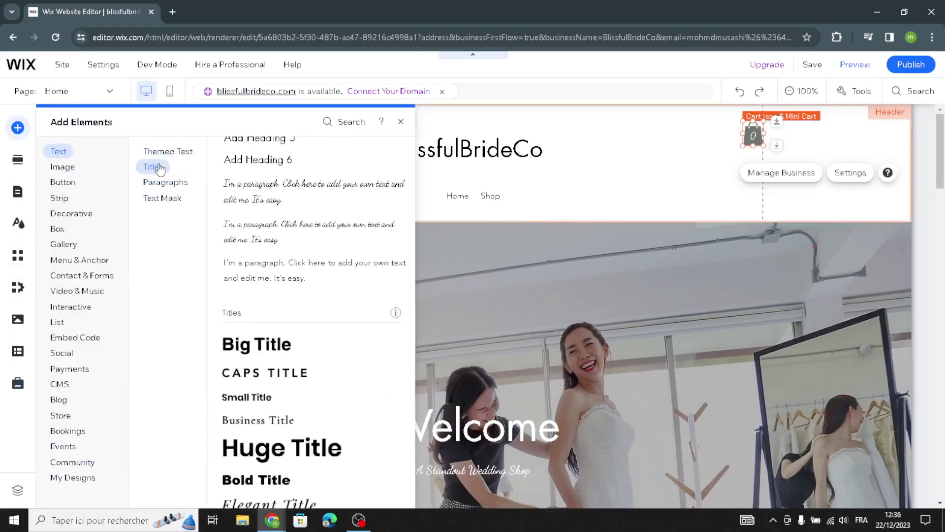
{"action": "left_click", "coordinate": [180, 198]}
{"action": "left_click", "coordinate": [169, 182]}
{"action": "left_click", "coordinate": [155, 170]}
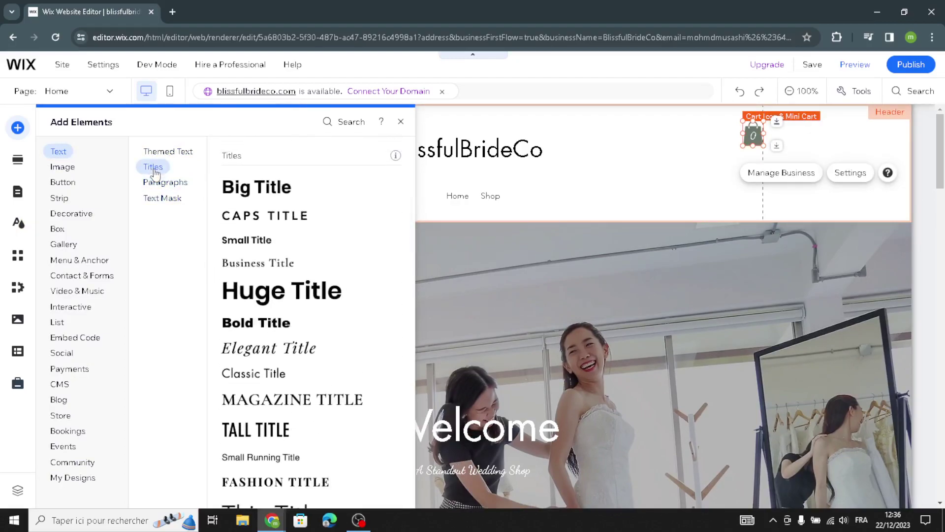
{"action": "left_click", "coordinate": [81, 167]}
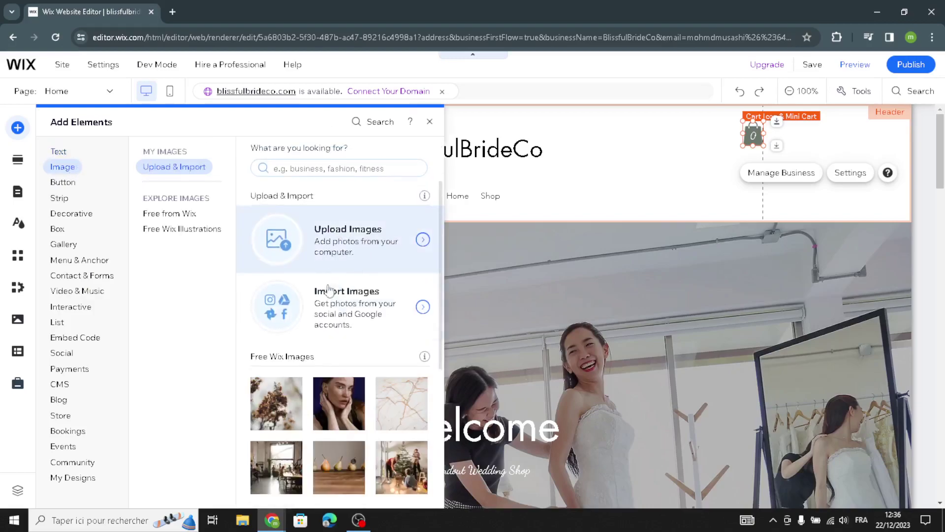
Browse the button elements and the decorative shapes, arrows and lines that can be added to the page
{"action": "left_click", "coordinate": [61, 182]}
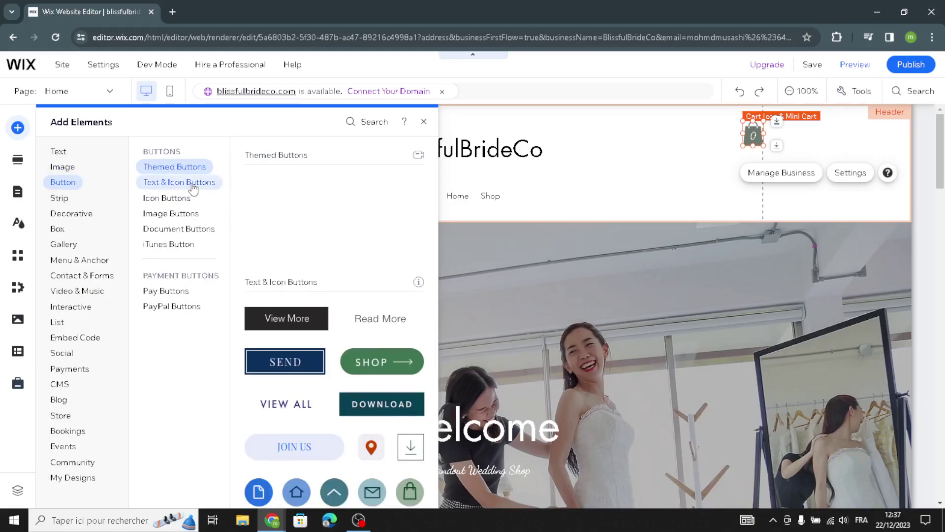
{"action": "left_click", "coordinate": [192, 183]}
{"action": "left_click", "coordinate": [185, 200]}
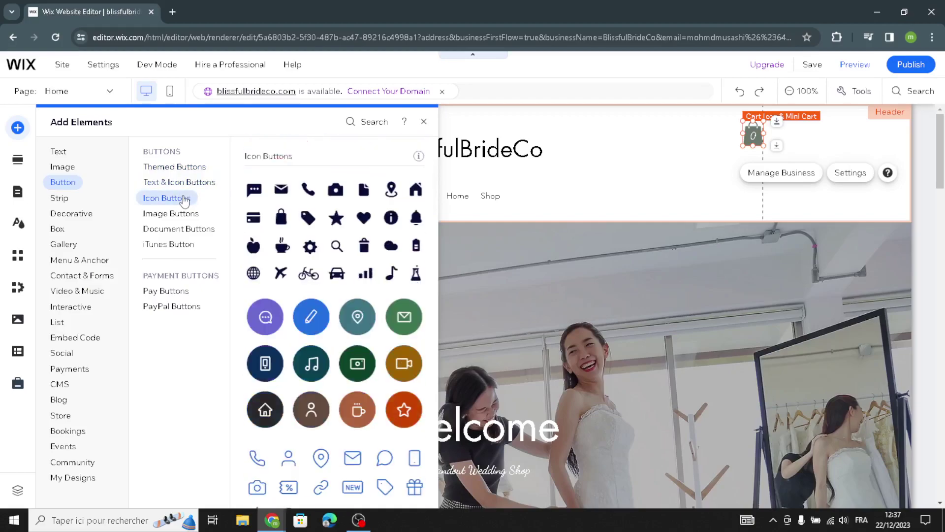
{"action": "left_click", "coordinate": [93, 215]}
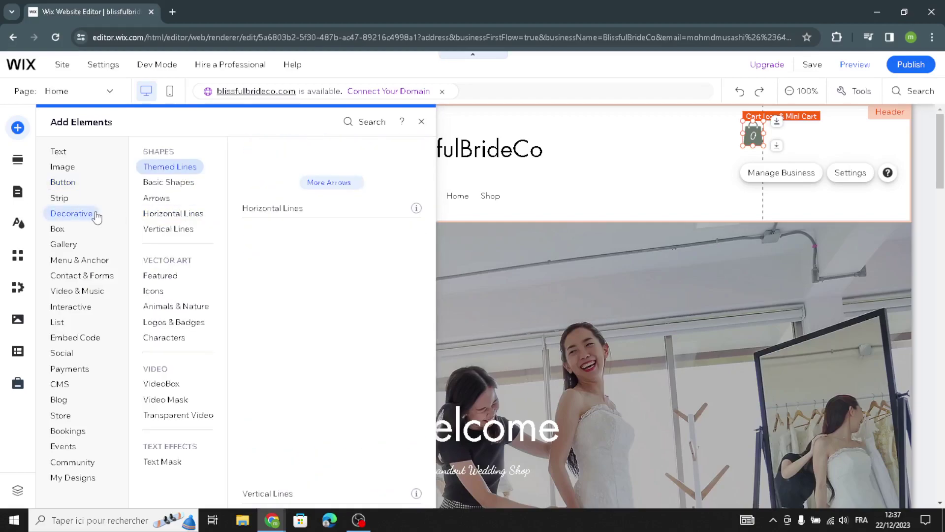
{"action": "left_click", "coordinate": [169, 173]}
{"action": "left_click", "coordinate": [161, 183]}
{"action": "left_click", "coordinate": [171, 198]}
{"action": "left_click", "coordinate": [174, 212]}
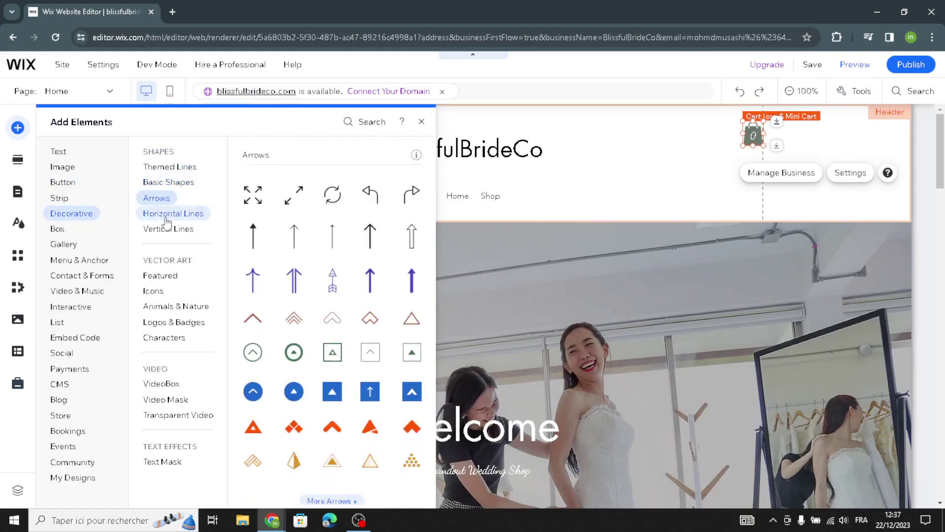
Look through the section templates that can be added to the page and the site design customization options
{"action": "left_click", "coordinate": [17, 158]}
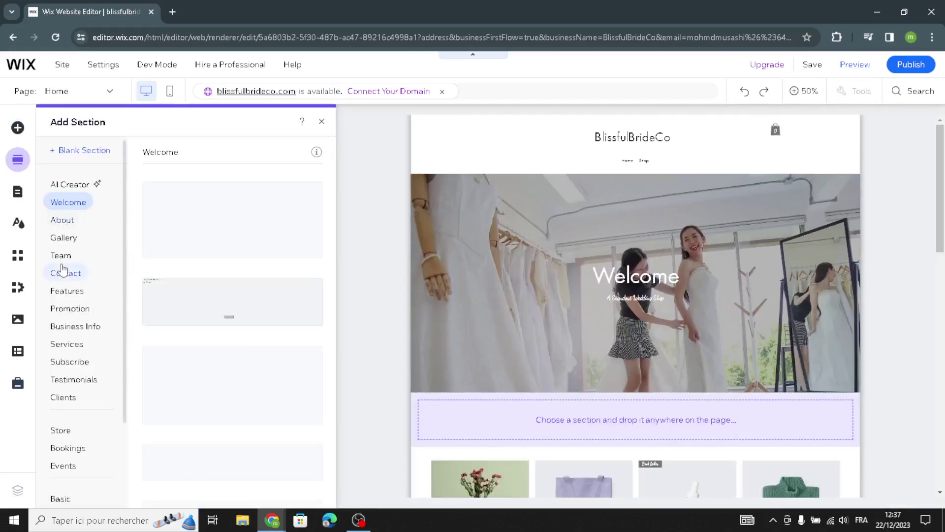
{"action": "scroll", "coordinate": [63, 270], "scroll_direction": "down", "scroll_amount": 2}
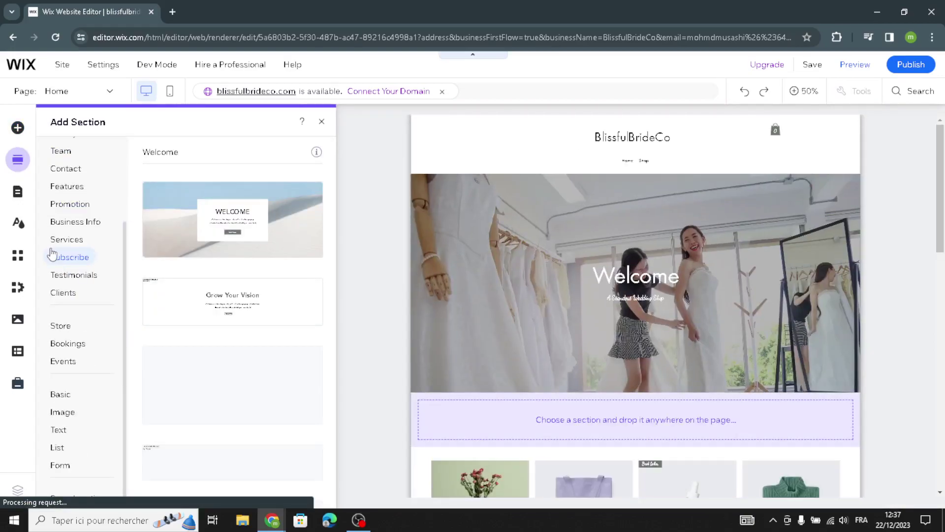
{"action": "scroll", "coordinate": [52, 253], "scroll_direction": "up", "scroll_amount": 2}
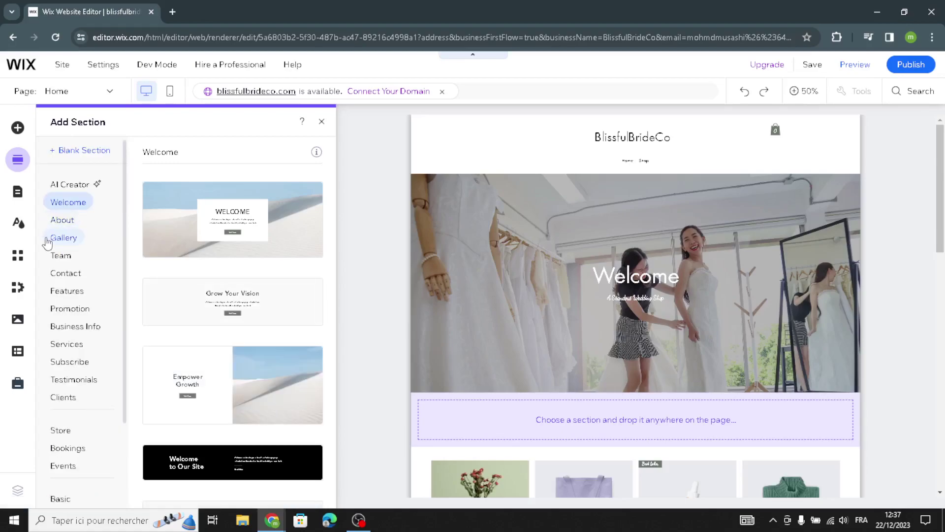
{"action": "left_click", "coordinate": [17, 231]}
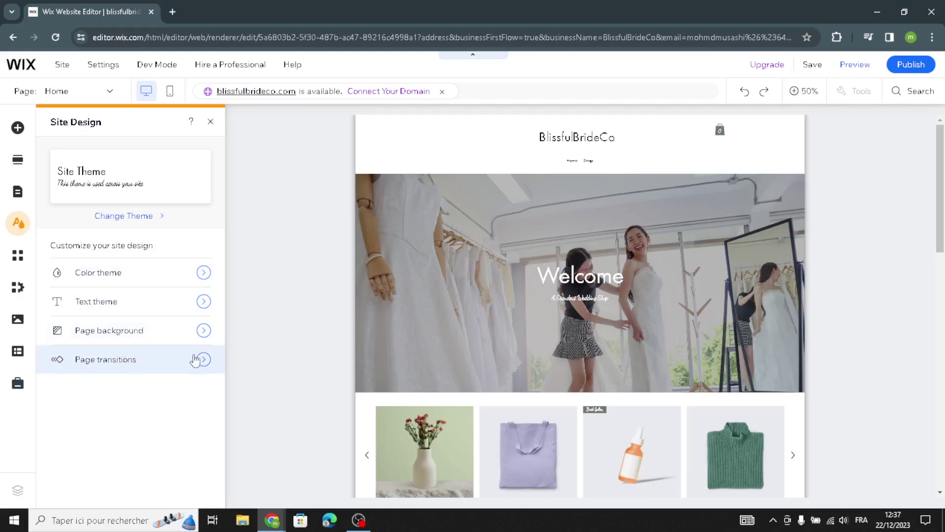
{"action": "left_click", "coordinate": [210, 121]}
View the quick edit options for the header and the Welcome section of the homepage
{"action": "left_click", "coordinate": [601, 169]}
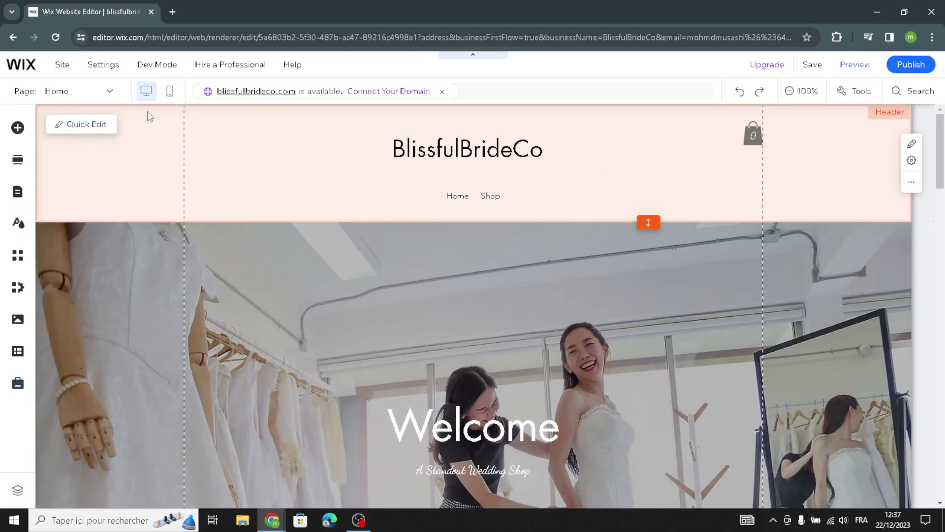
{"action": "left_click", "coordinate": [89, 126]}
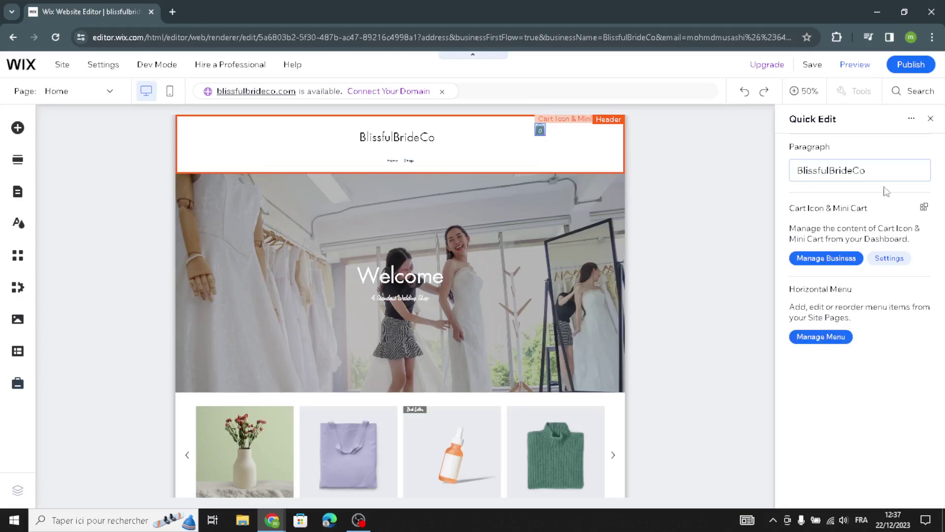
{"action": "left_click", "coordinate": [528, 295]}
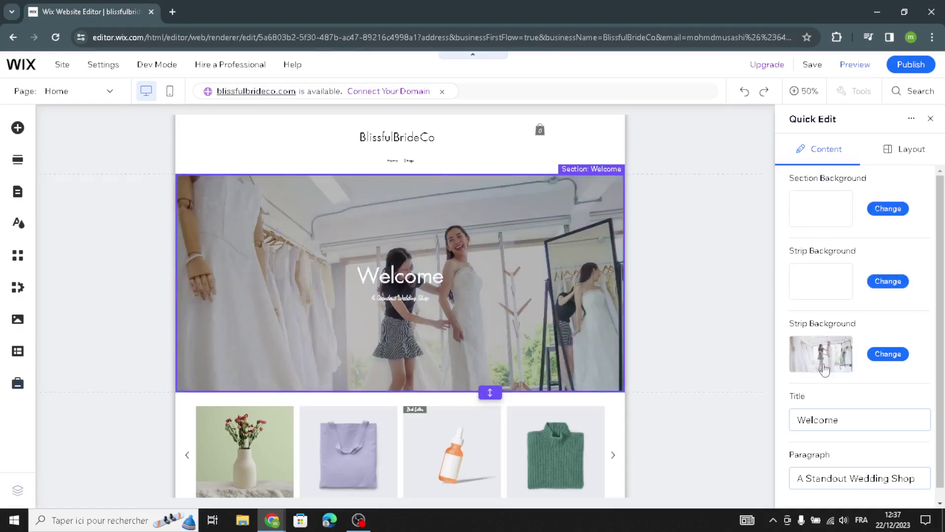
{"action": "scroll", "coordinate": [844, 414], "scroll_direction": "down", "scroll_amount": 1}
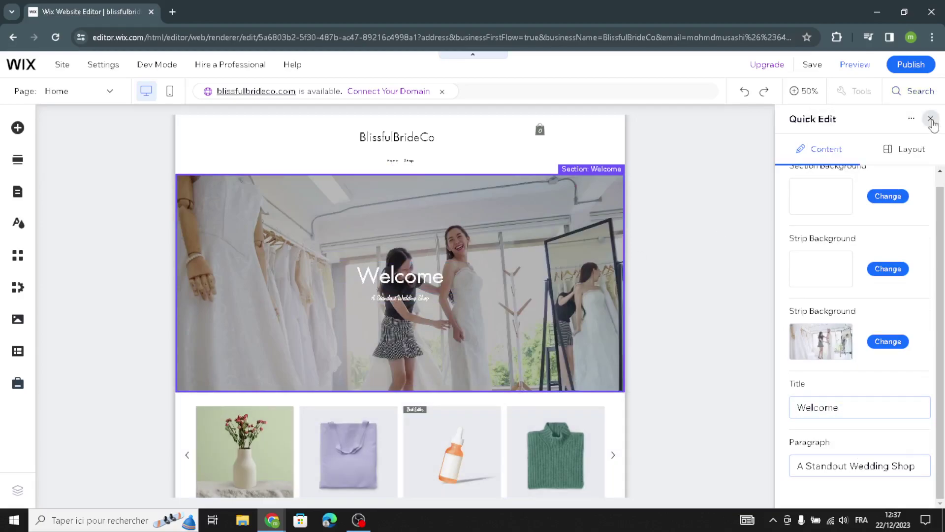
Replace the tagline below the Welcome title with AI-generated text based on the suggested Welcome section prompt
{"action": "left_click", "coordinate": [411, 299]}
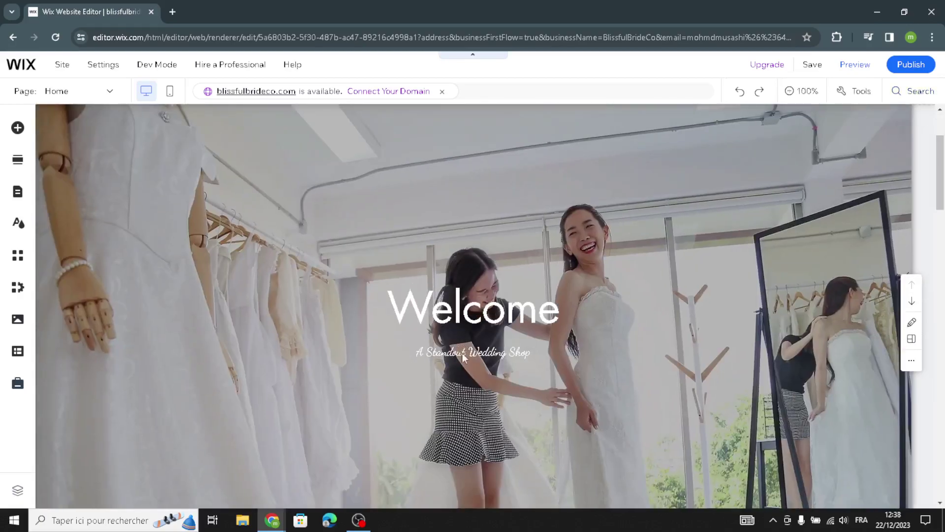
{"action": "left_click", "coordinate": [462, 353]}
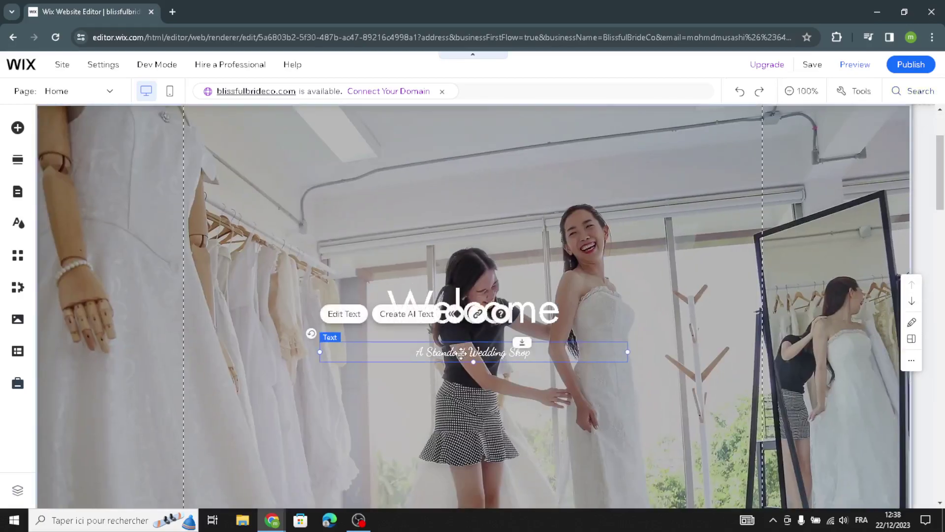
{"action": "left_click", "coordinate": [406, 314]}
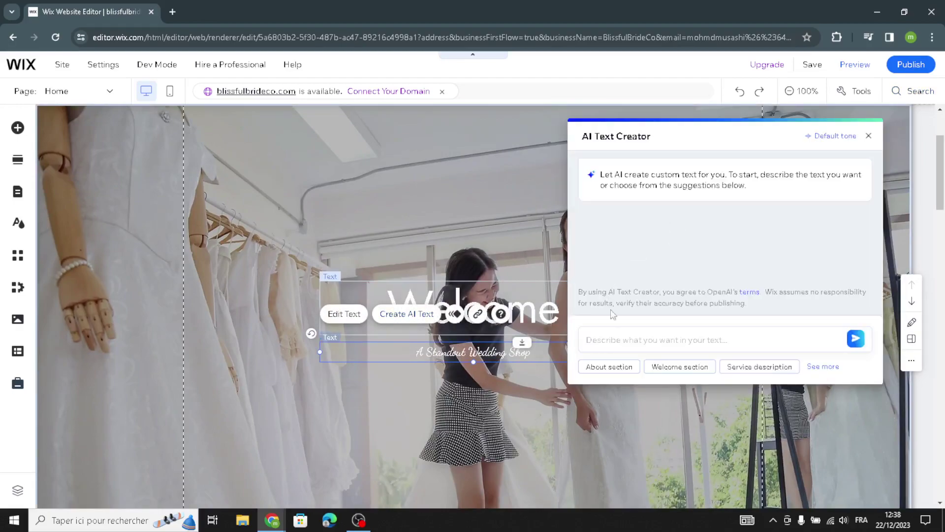
{"action": "left_click", "coordinate": [687, 368]}
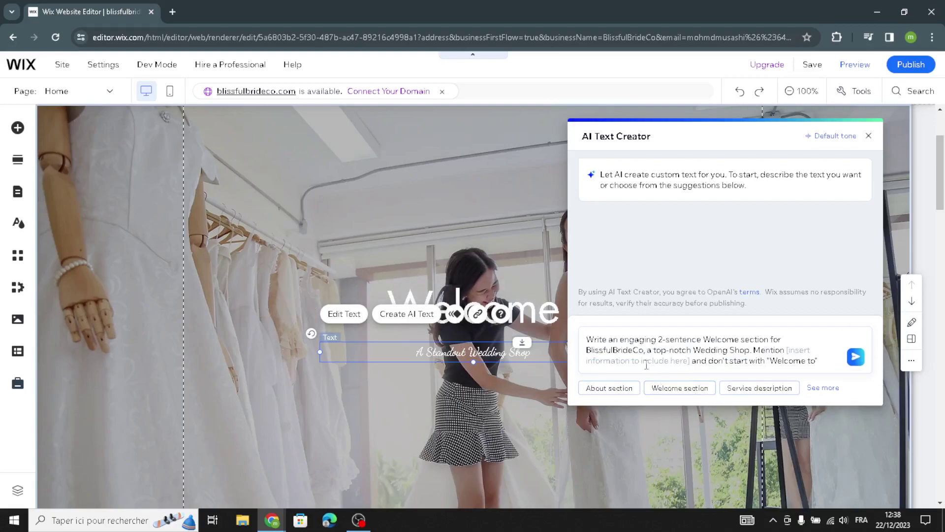
{"action": "left_click", "coordinate": [856, 356]}
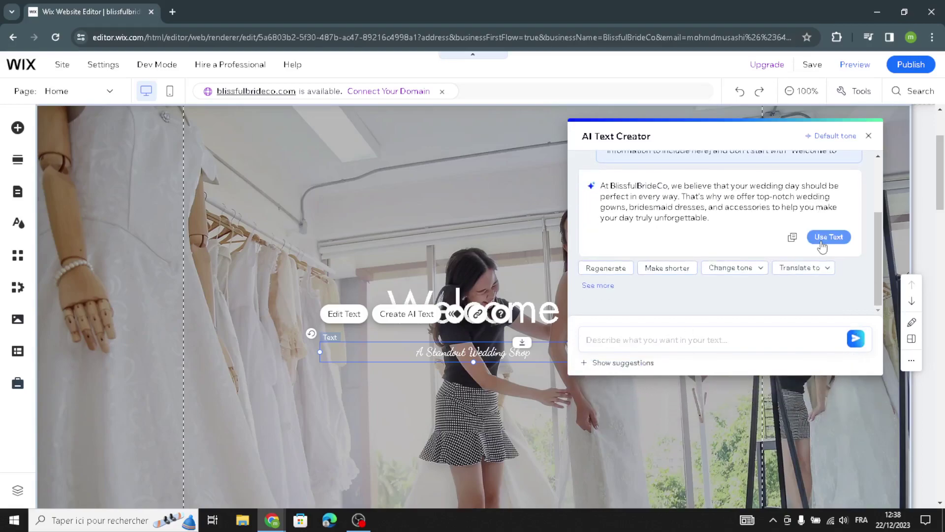
{"action": "left_click", "coordinate": [822, 239]}
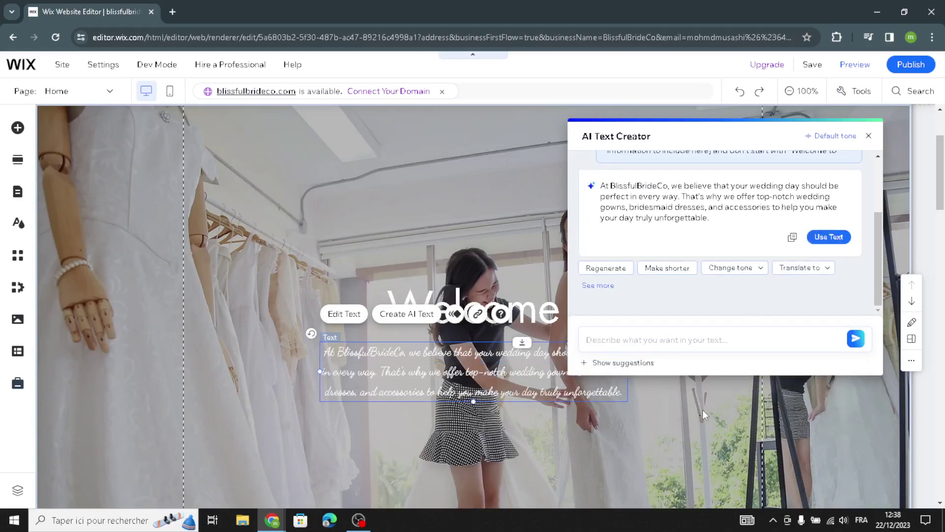
{"action": "left_click", "coordinate": [710, 424]}
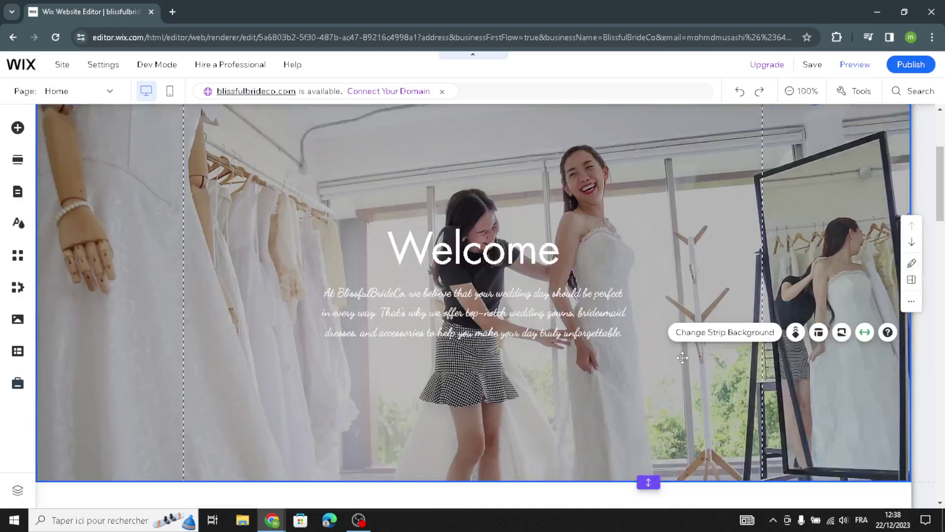
Open product management from the homepage's Products section and start a new physical product
{"action": "scroll", "coordinate": [673, 370], "scroll_direction": "down", "scroll_amount": 7}
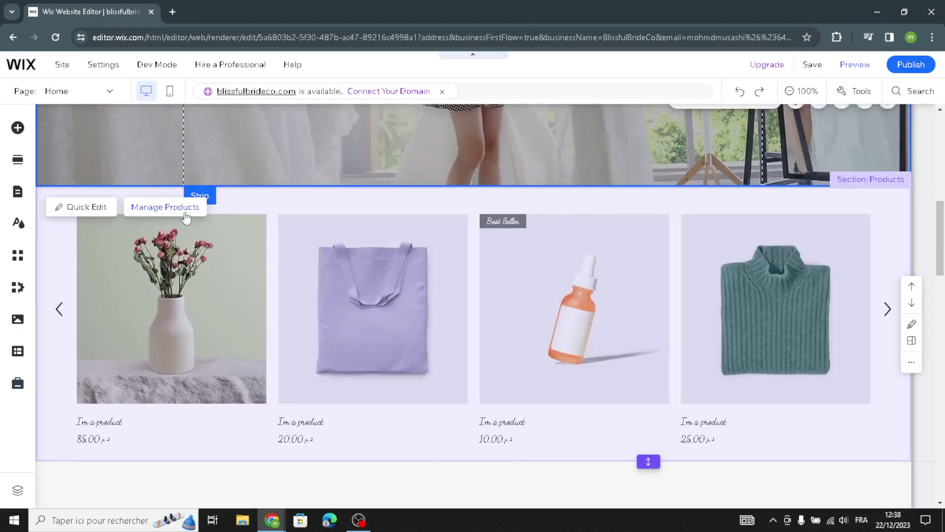
{"action": "left_click", "coordinate": [165, 206]}
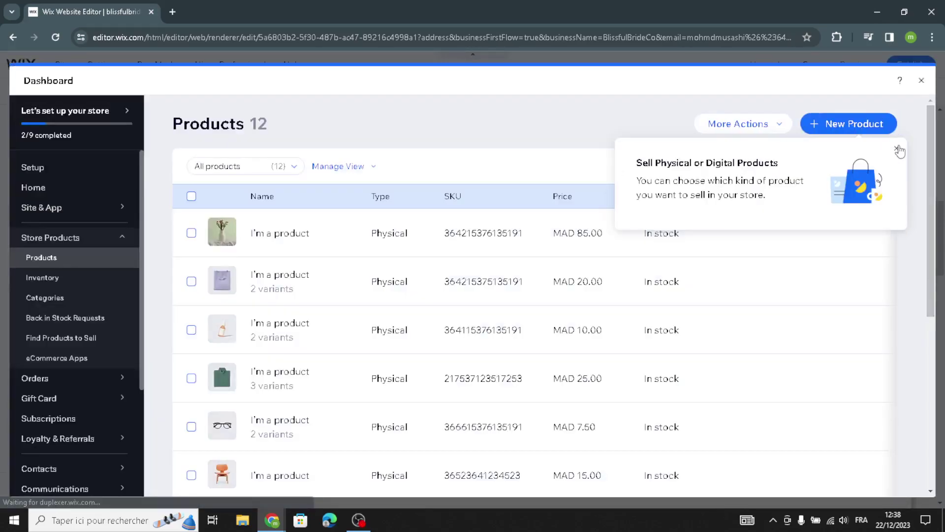
{"action": "left_click", "coordinate": [854, 127]}
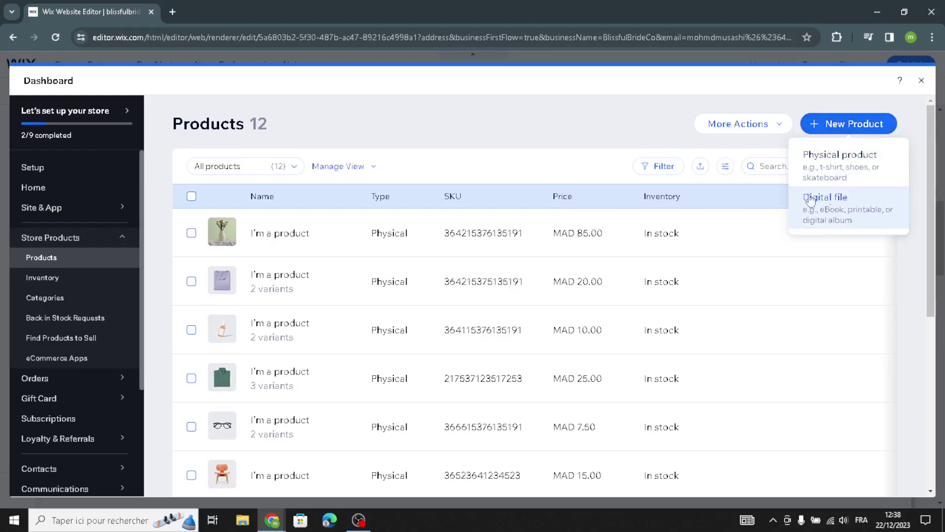
{"action": "left_click", "coordinate": [854, 173]}
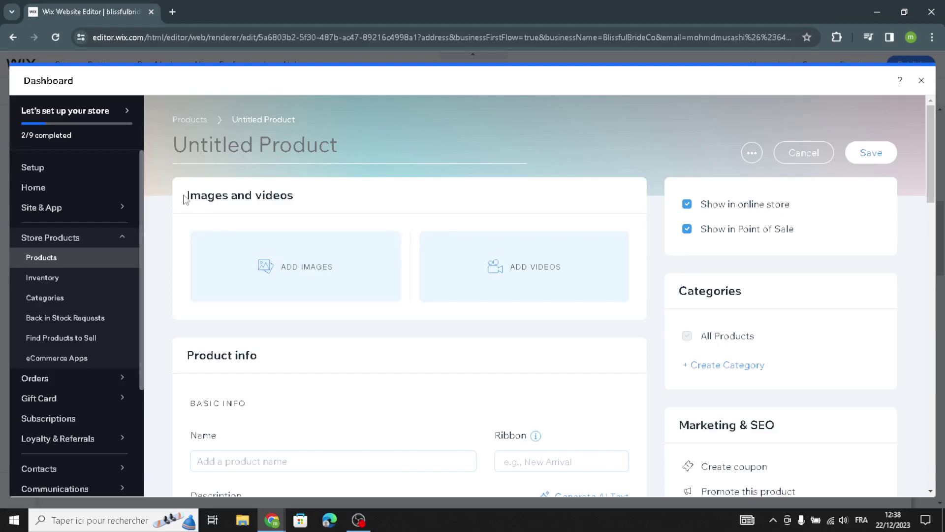
Examine the new product form's info, pricing with On sale enabled, and inventory settings, and close it without saving
{"action": "scroll", "coordinate": [276, 408], "scroll_direction": "down", "scroll_amount": 3}
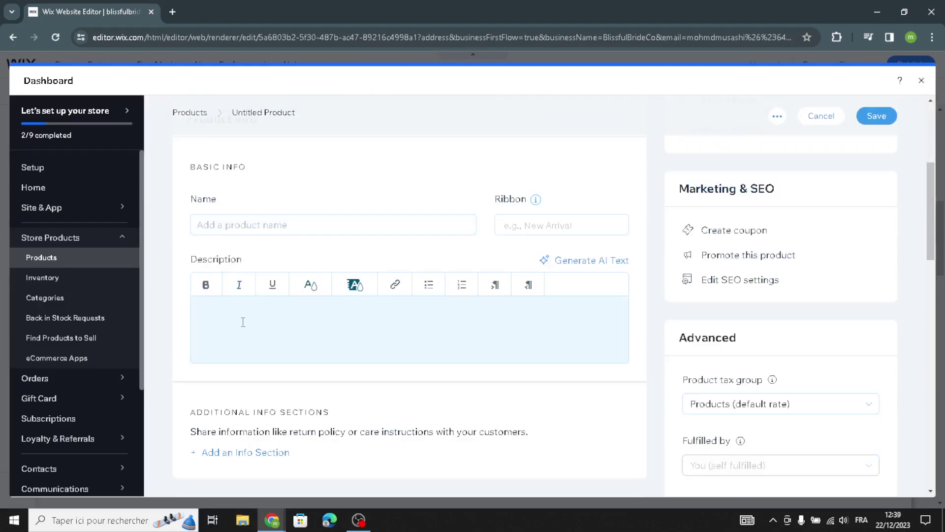
{"action": "scroll", "coordinate": [244, 325], "scroll_direction": "down", "scroll_amount": 4}
{"action": "scroll", "coordinate": [244, 399], "scroll_direction": "down", "scroll_amount": 3}
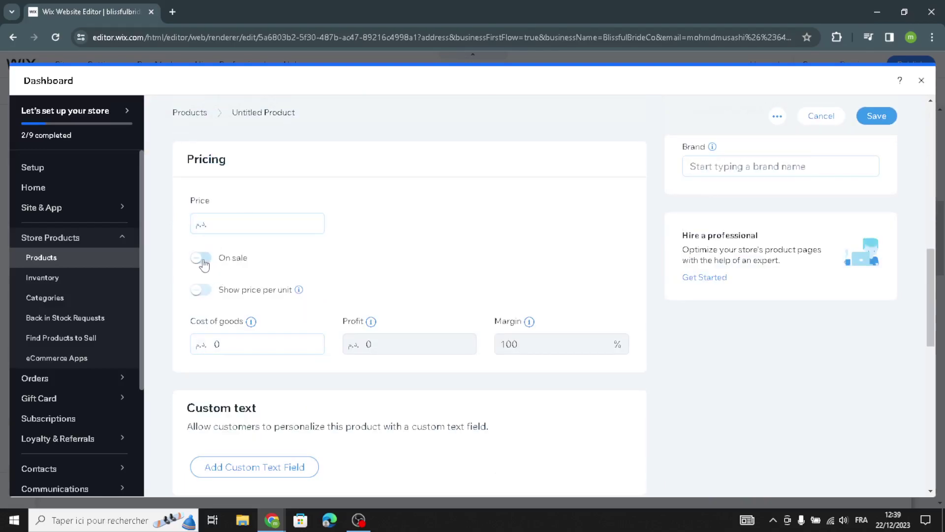
{"action": "left_click", "coordinate": [202, 258]}
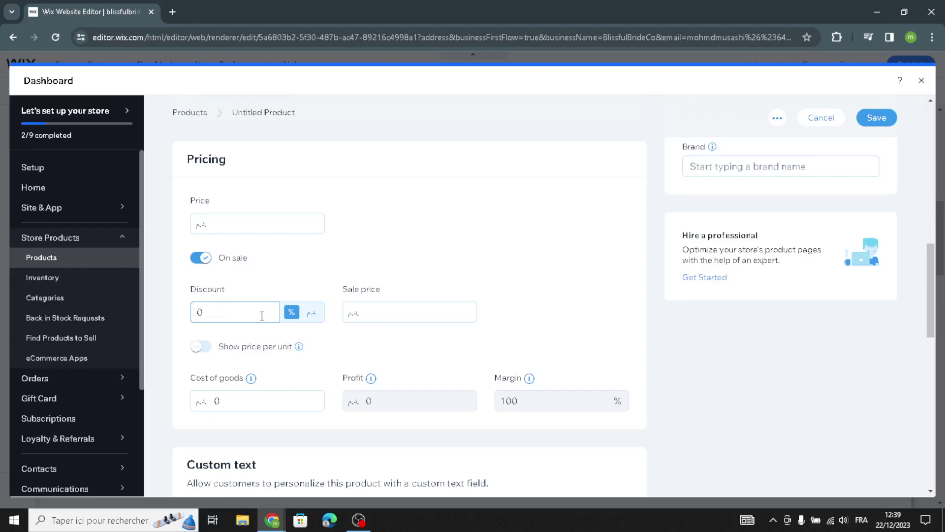
{"action": "scroll", "coordinate": [380, 340], "scroll_direction": "down", "scroll_amount": 8}
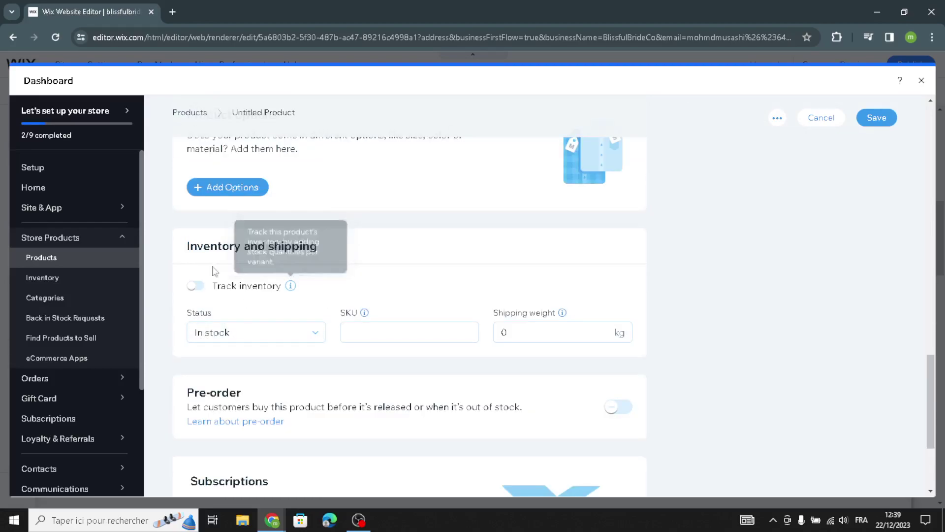
{"action": "scroll", "coordinate": [559, 270], "scroll_direction": "down", "scroll_amount": 1}
{"action": "scroll", "coordinate": [572, 274], "scroll_direction": "up", "scroll_amount": 5}
{"action": "scroll", "coordinate": [611, 251], "scroll_direction": "up", "scroll_amount": 15}
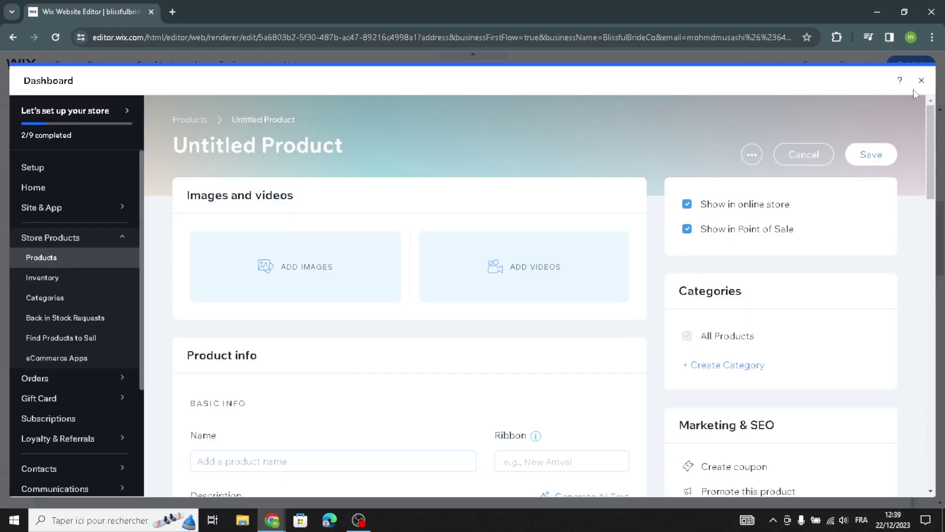
{"action": "scroll", "coordinate": [510, 323], "scroll_direction": "down", "scroll_amount": 3}
{"action": "scroll", "coordinate": [549, 310], "scroll_direction": "up", "scroll_amount": 3}
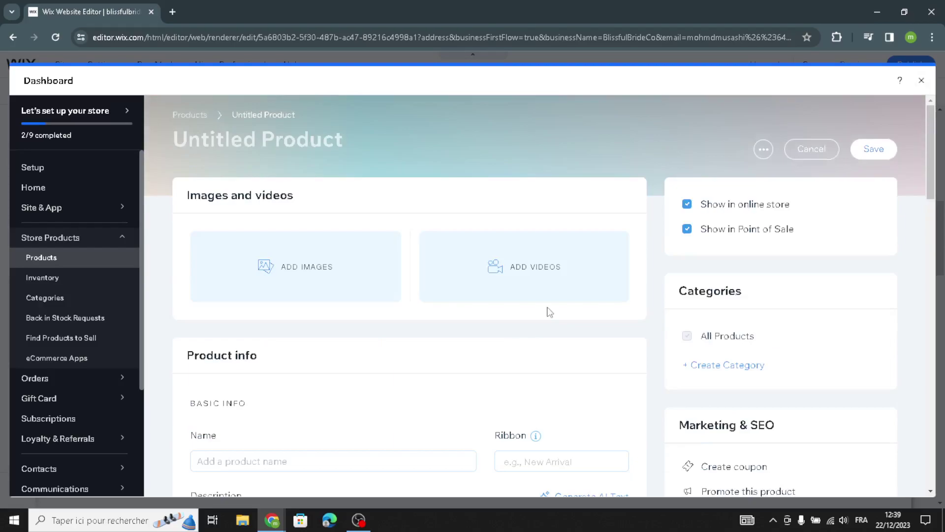
{"action": "left_click", "coordinate": [922, 80]}
Examine the homepage's Additional Services section with its Personal Shopping and Accessory Selection strips
{"action": "scroll", "coordinate": [537, 413], "scroll_direction": "down", "scroll_amount": 5}
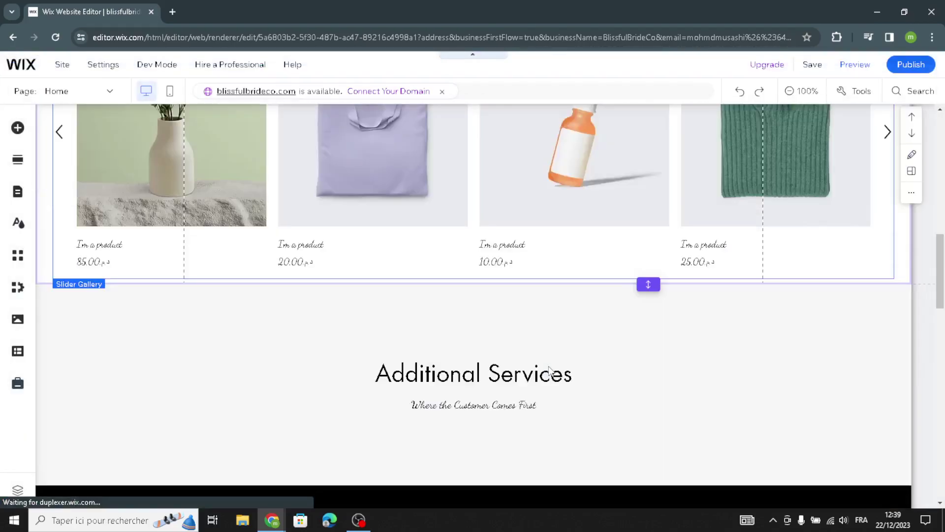
{"action": "scroll", "coordinate": [537, 413], "scroll_direction": "down", "scroll_amount": 2}
{"action": "scroll", "coordinate": [480, 340], "scroll_direction": "up", "scroll_amount": 2}
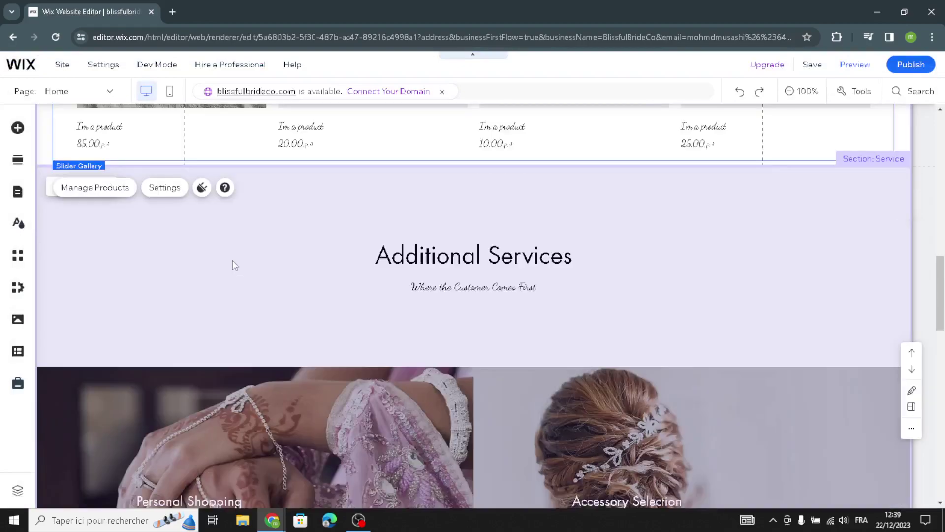
{"action": "left_click", "coordinate": [637, 281]}
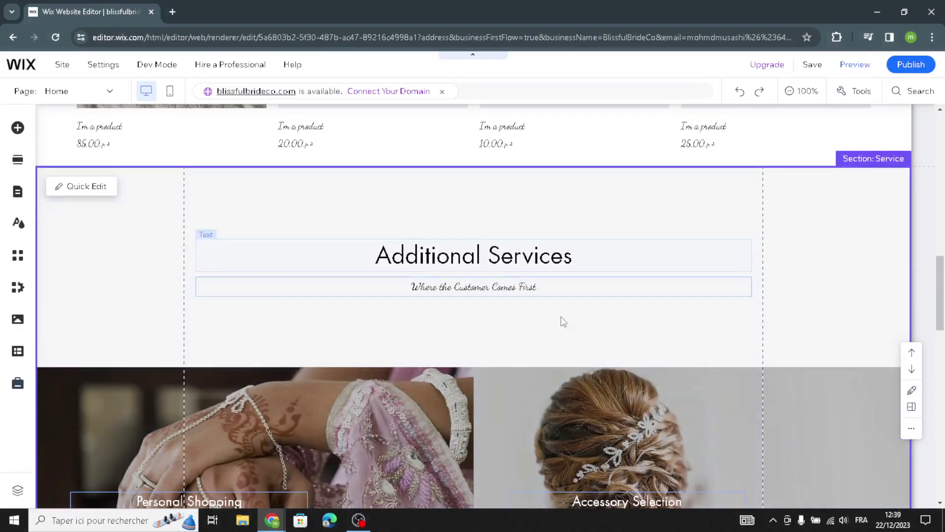
{"action": "scroll", "coordinate": [522, 374], "scroll_direction": "down", "scroll_amount": 6}
{"action": "scroll", "coordinate": [520, 345], "scroll_direction": "up", "scroll_amount": 2}
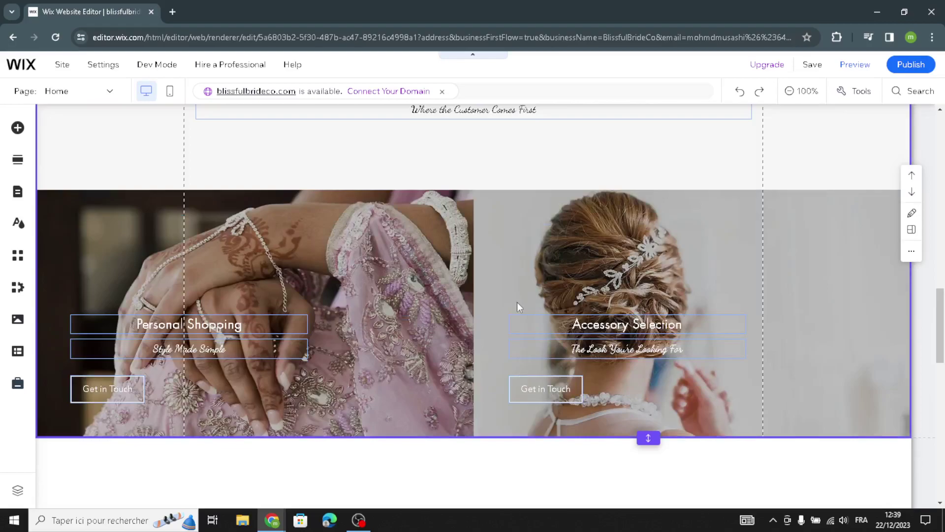
{"action": "scroll", "coordinate": [517, 305], "scroll_direction": "up", "scroll_amount": 1}
{"action": "scroll", "coordinate": [295, 404], "scroll_direction": "down", "scroll_amount": 2}
{"action": "scroll", "coordinate": [339, 345], "scroll_direction": "up", "scroll_amount": 5}
{"action": "scroll", "coordinate": [339, 350], "scroll_direction": "down", "scroll_amount": 9}
View the AI Text Creator for the schedule text in the Opening Hours section and close it without generating text
{"action": "left_click", "coordinate": [341, 352]}
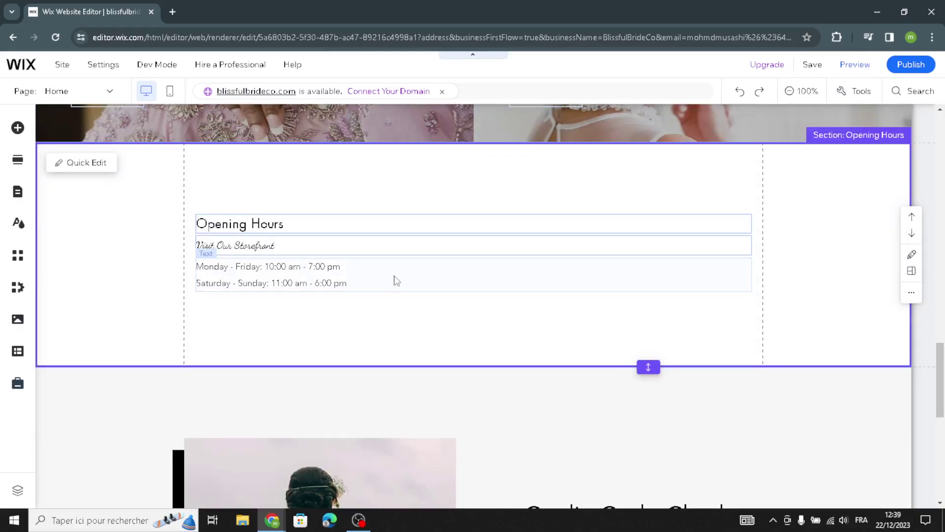
{"action": "left_click", "coordinate": [313, 288]}
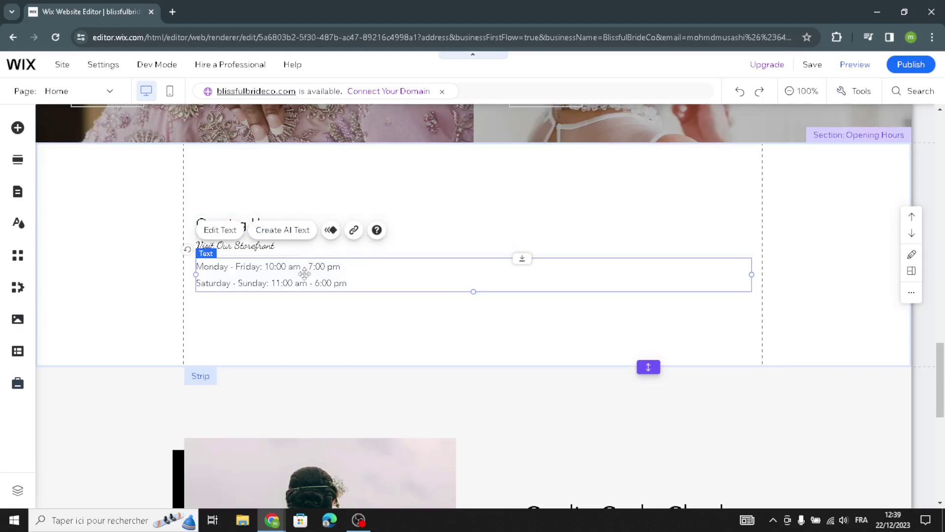
{"action": "left_click", "coordinate": [284, 230]}
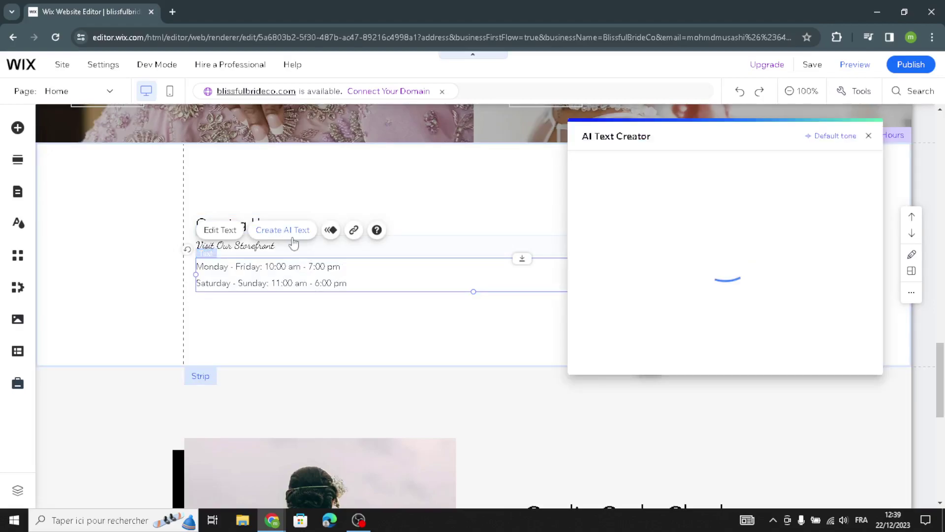
{"action": "left_click", "coordinate": [628, 337]}
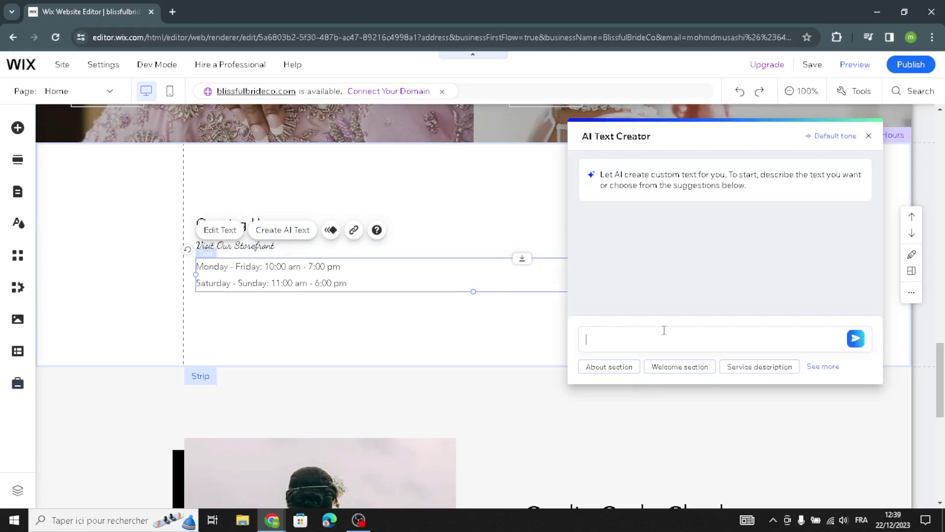
{"action": "left_click", "coordinate": [868, 139]}
{"action": "left_click", "coordinate": [141, 279]}
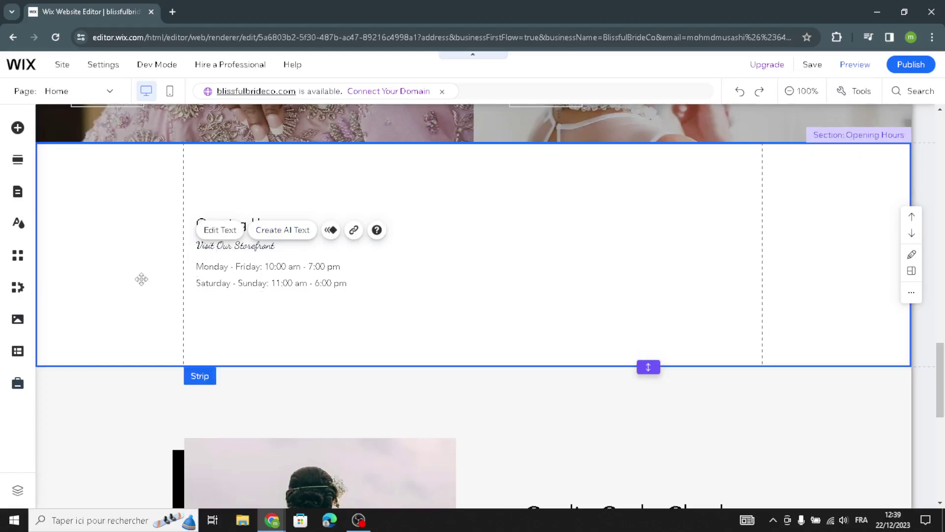
{"action": "scroll", "coordinate": [426, 394], "scroll_direction": "down", "scroll_amount": 5}
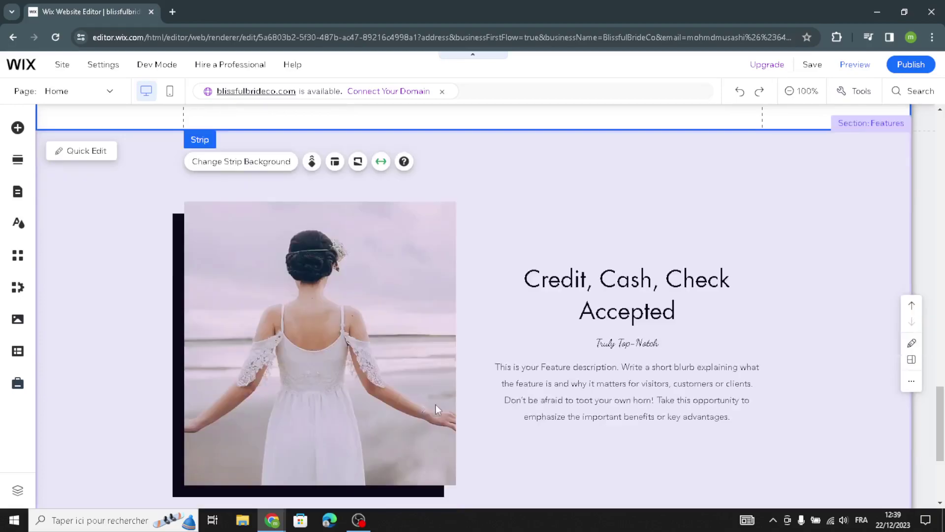
Set the background of the Features section's column with the "Credit, Cash, Check Accepted" text to the grey theme color #808080
{"action": "scroll", "coordinate": [493, 389], "scroll_direction": "down", "scroll_amount": 1}
{"action": "scroll", "coordinate": [783, 283], "scroll_direction": "up", "scroll_amount": 2}
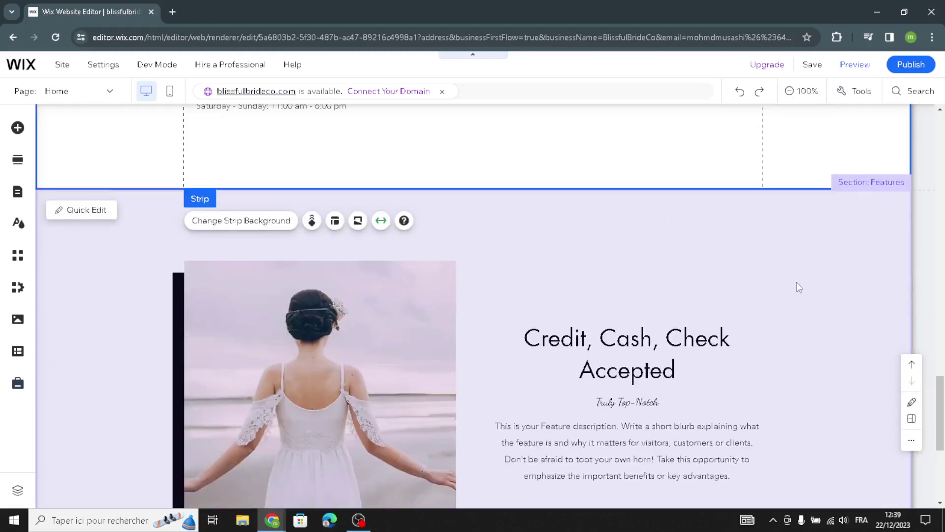
{"action": "scroll", "coordinate": [795, 293], "scroll_direction": "down", "scroll_amount": 1}
{"action": "scroll", "coordinate": [795, 308], "scroll_direction": "down", "scroll_amount": 1}
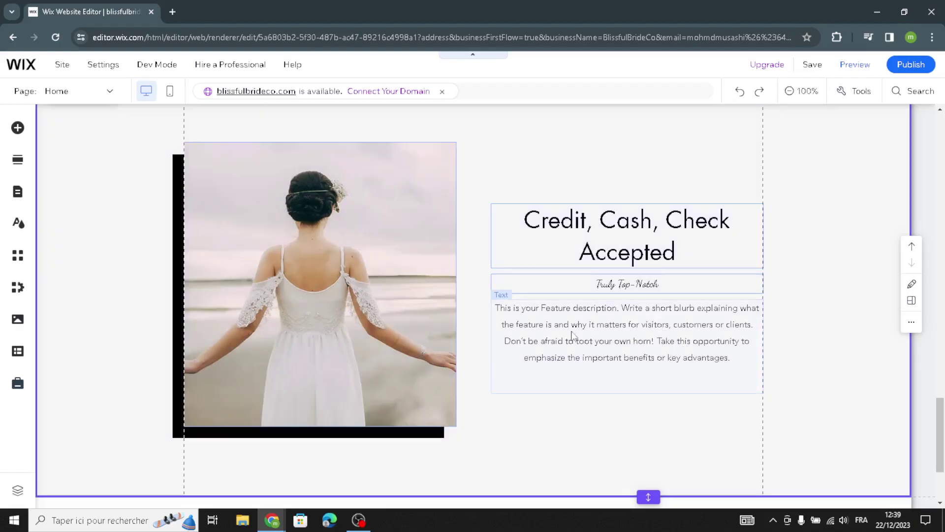
{"action": "left_click", "coordinate": [641, 343]}
{"action": "left_click", "coordinate": [806, 256]}
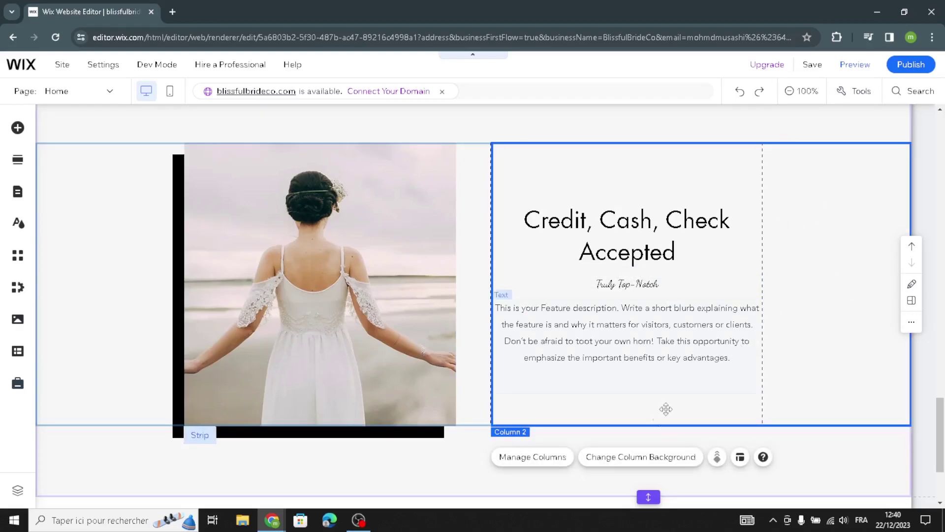
{"action": "left_click", "coordinate": [649, 458]}
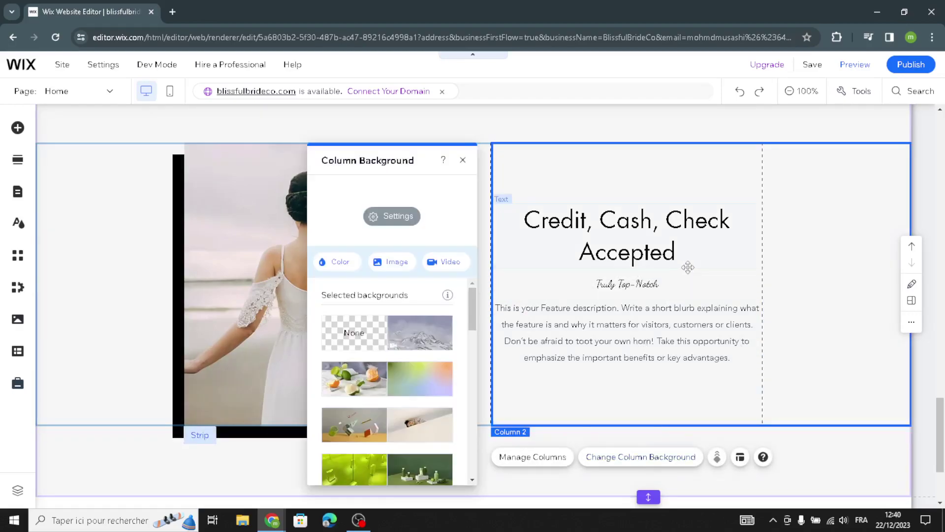
{"action": "left_click", "coordinate": [340, 262]}
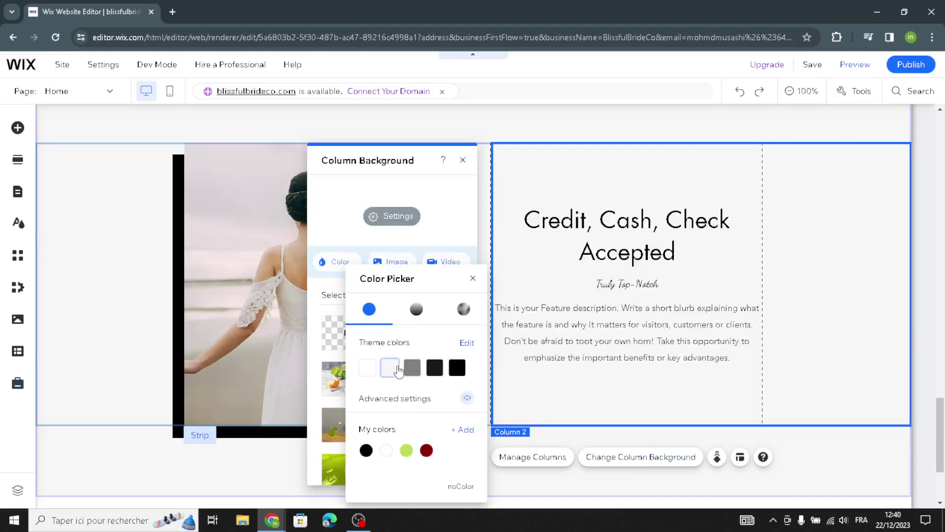
{"action": "left_click", "coordinate": [415, 370]}
{"action": "left_click", "coordinate": [416, 369]}
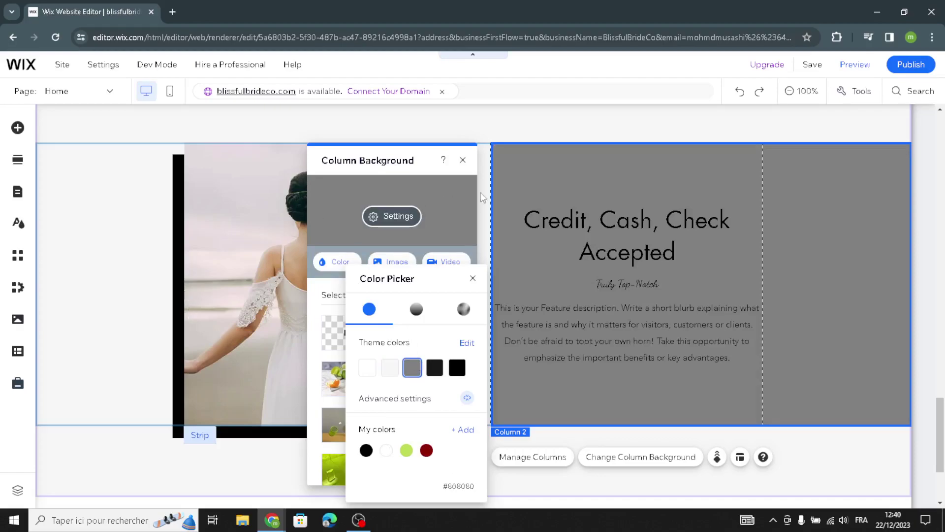
{"action": "left_click", "coordinate": [465, 164]}
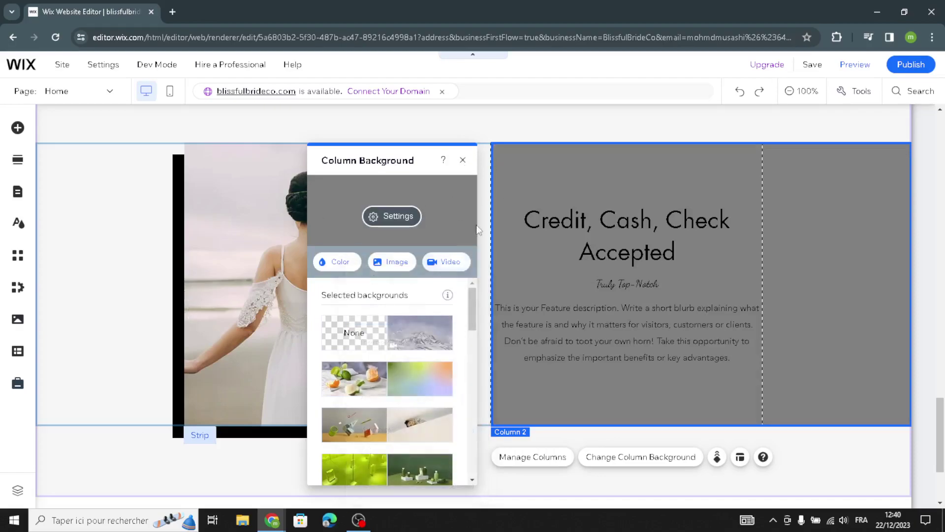
{"action": "left_click", "coordinate": [462, 161]}
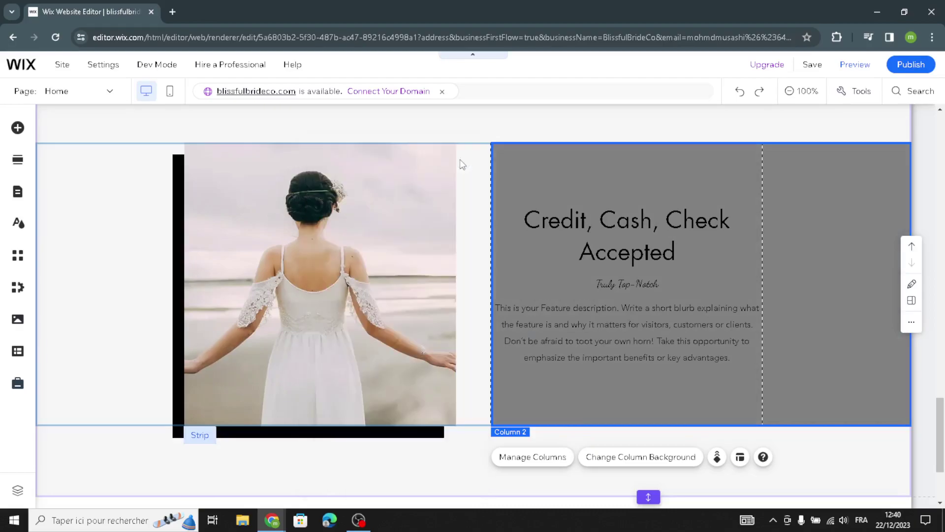
Open the image chooser for the bride photo in the Features section and search the media for "wedding"
{"action": "left_click", "coordinate": [337, 223]}
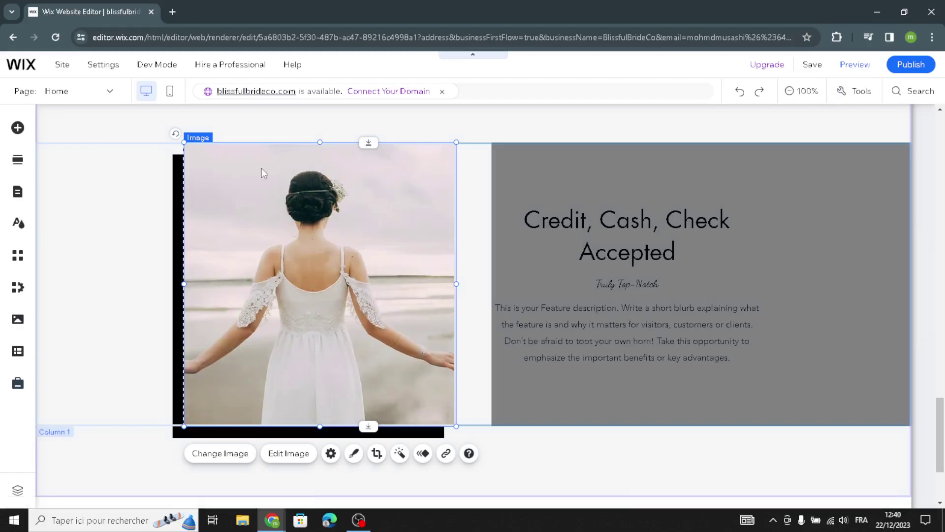
{"action": "double_click", "coordinate": [316, 201]}
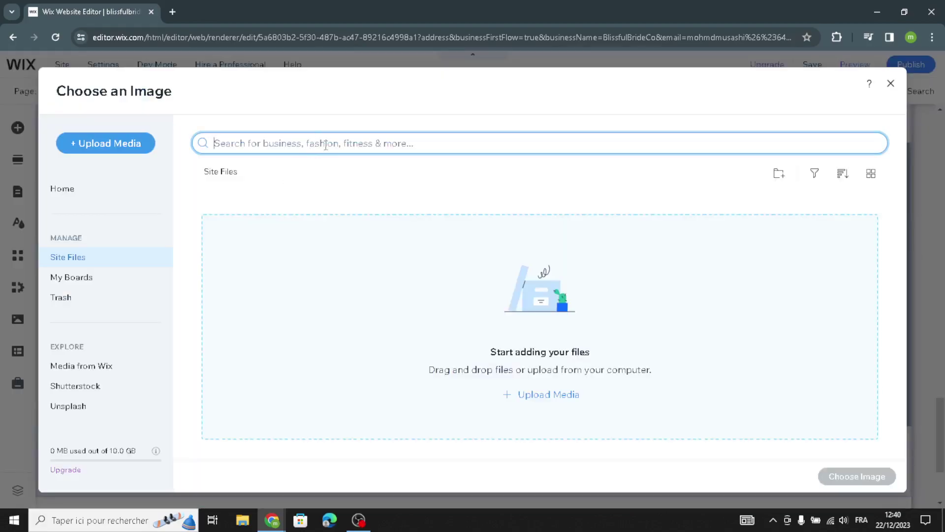
{"action": "type", "text": "wedding"}
{"action": "key", "text": "Return"}
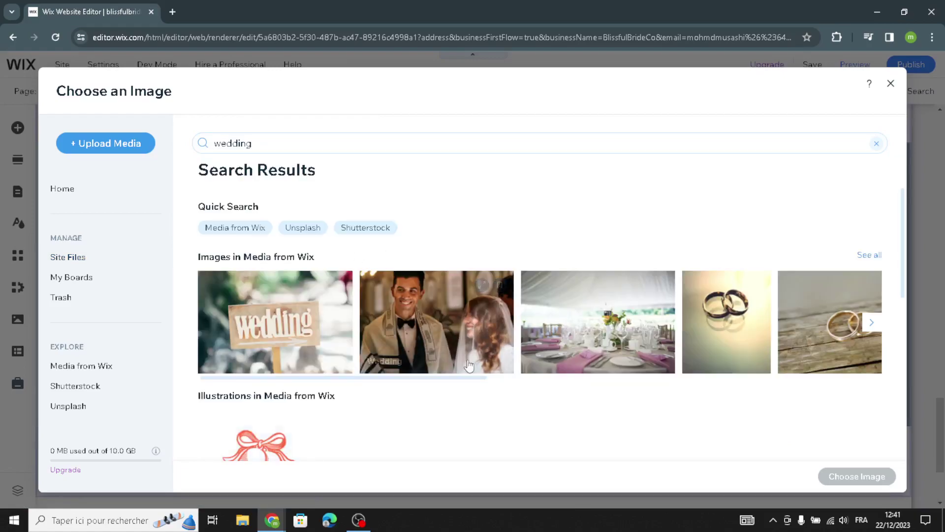
Replace the Features section's bride photo with the Wedding Kiss image from Media from Wix
{"action": "scroll", "coordinate": [591, 365], "scroll_direction": "down", "scroll_amount": 3}
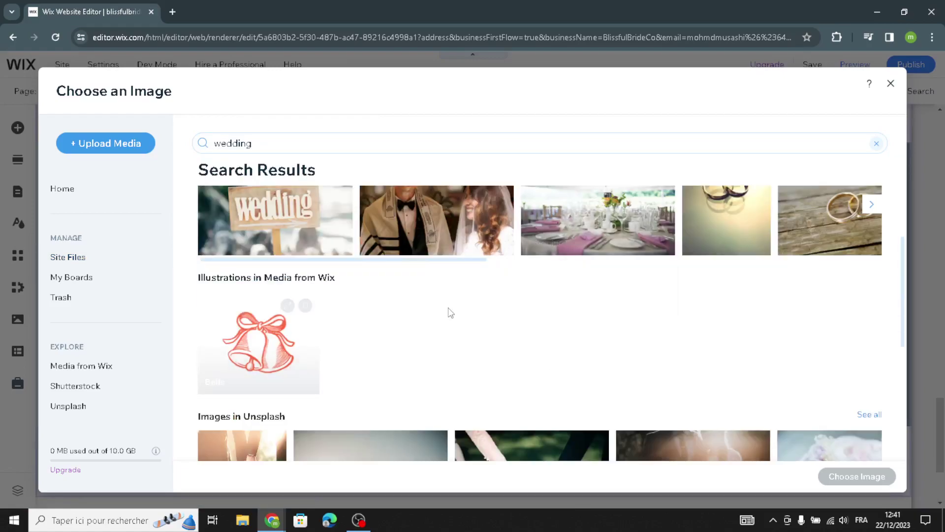
{"action": "scroll", "coordinate": [451, 313], "scroll_direction": "up", "scroll_amount": 3}
{"action": "left_click", "coordinate": [873, 322]}
{"action": "left_click", "coordinate": [874, 323]}
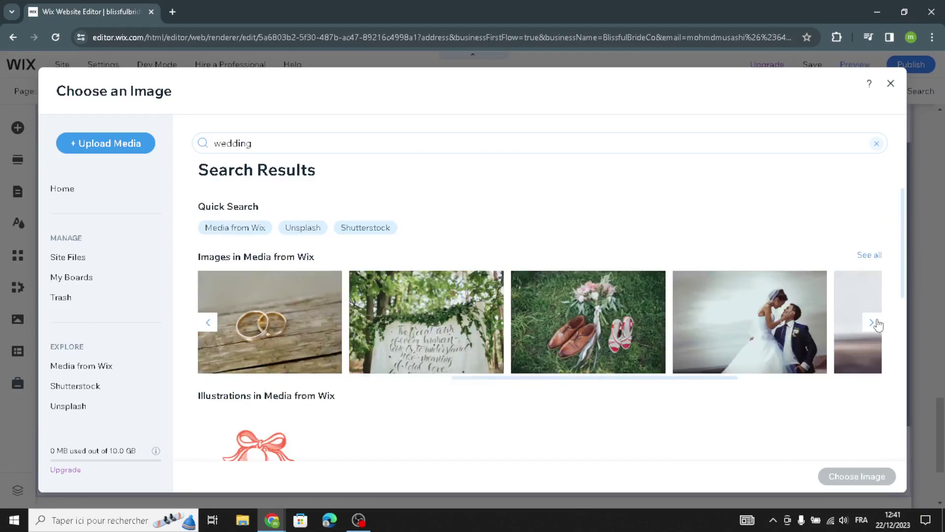
{"action": "left_click", "coordinate": [763, 337]}
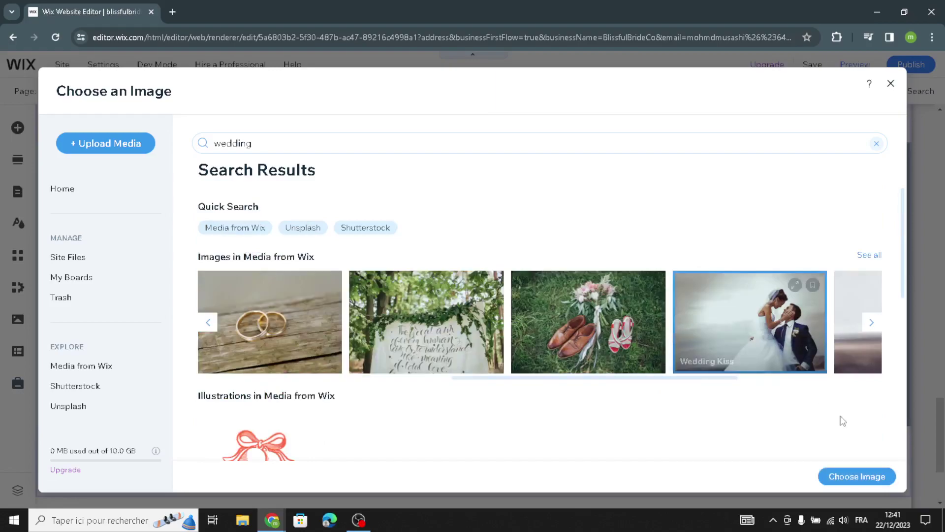
{"action": "left_click", "coordinate": [854, 478]}
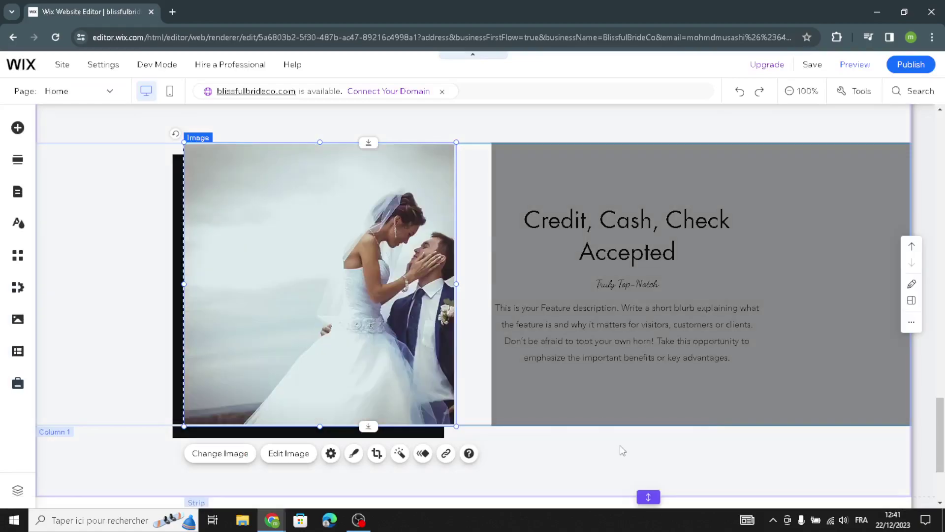
Examine the homepage's footer with its site name, contact e-mail and copyright text, and return to the products area
{"action": "scroll", "coordinate": [619, 448], "scroll_direction": "down", "scroll_amount": 3}
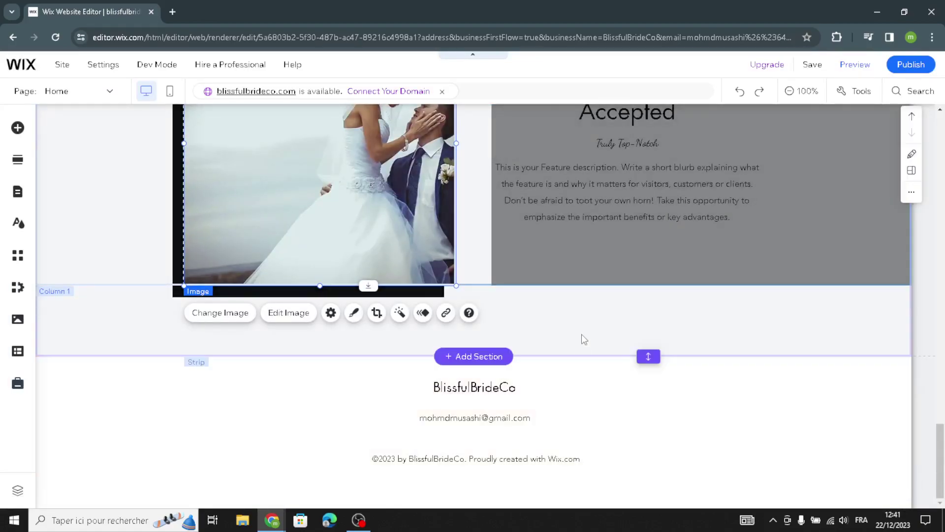
{"action": "left_click", "coordinate": [569, 436]}
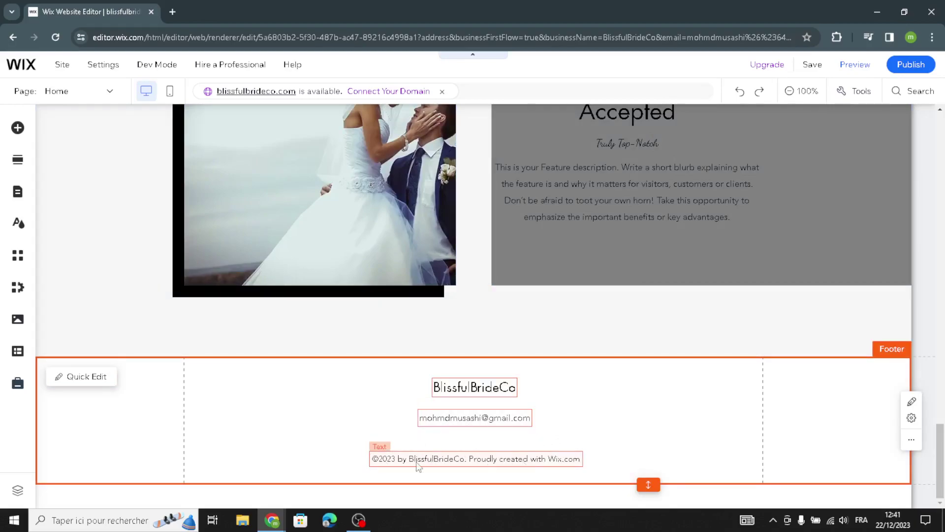
{"action": "scroll", "coordinate": [659, 416], "scroll_direction": "up", "scroll_amount": 15}
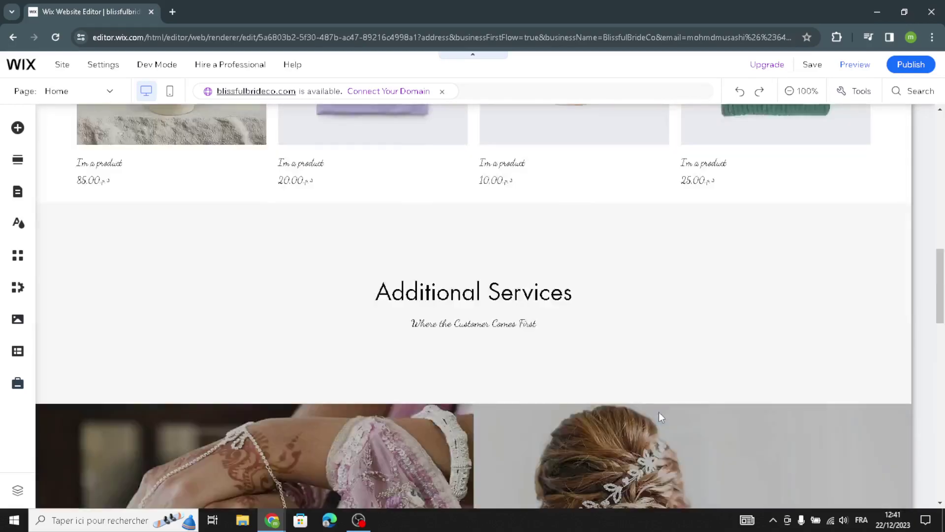
{"action": "scroll", "coordinate": [659, 417], "scroll_direction": "up", "scroll_amount": 2}
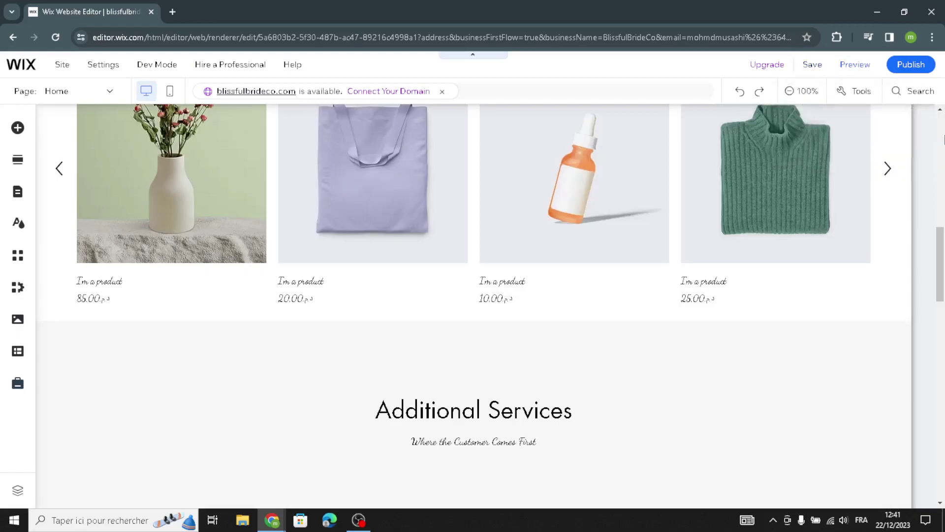
Publish the site and dismiss the congratulations and mobile editing dialogs
{"action": "left_click", "coordinate": [931, 69]}
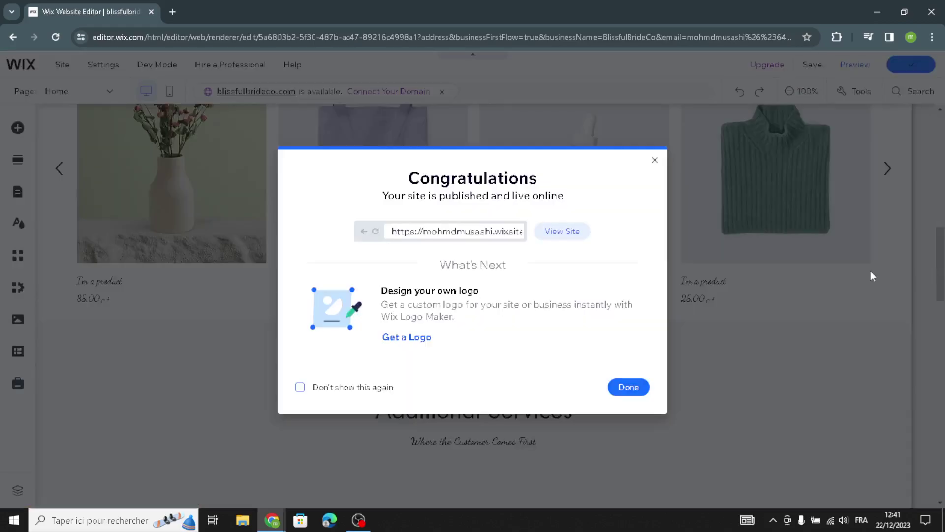
{"action": "left_click", "coordinate": [655, 160]}
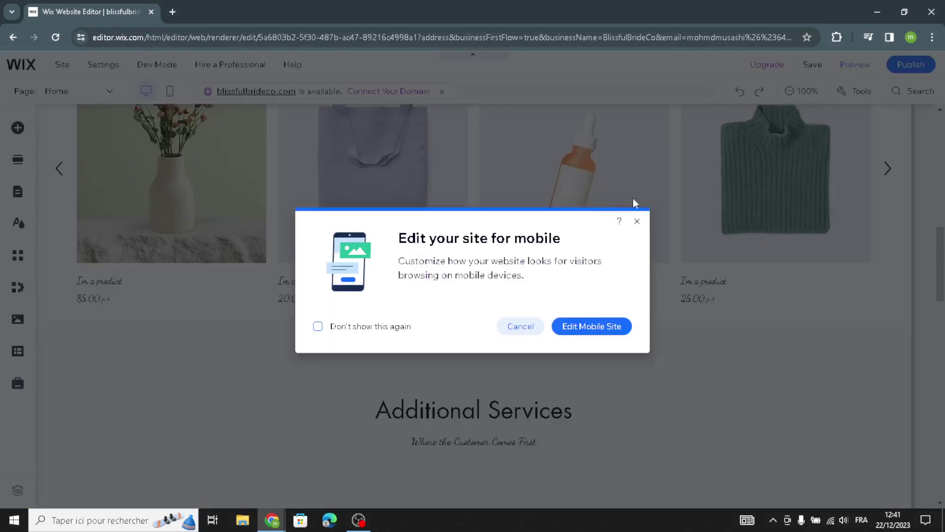
{"action": "left_click", "coordinate": [636, 220]}
{"action": "scroll", "coordinate": [644, 262], "scroll_direction": "up", "scroll_amount": 2}
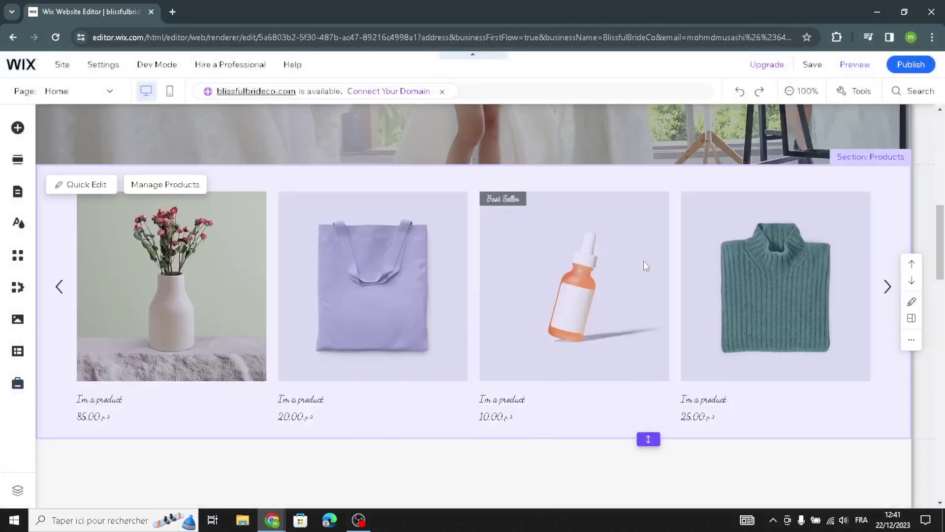
{"action": "scroll", "coordinate": [737, 281], "scroll_direction": "up", "scroll_amount": 5}
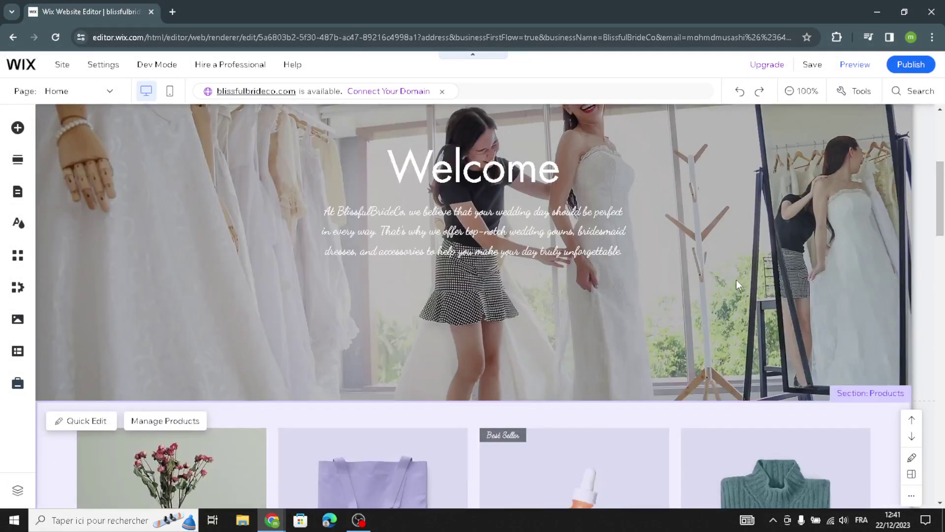